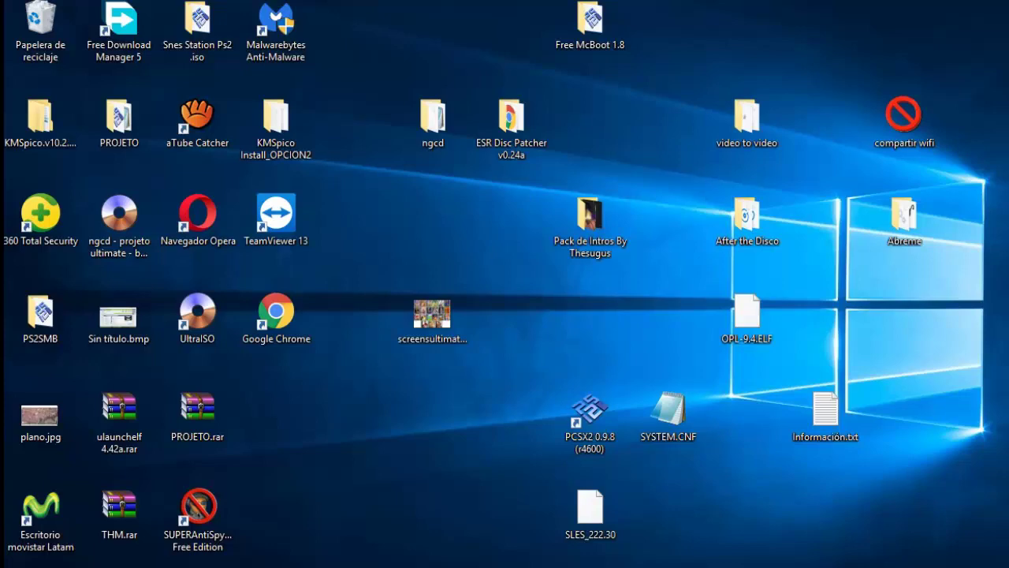
- Create a folder named PS2SMB in the root of the win10 (C:) drive
{"action": "key", "text": "super+e"}
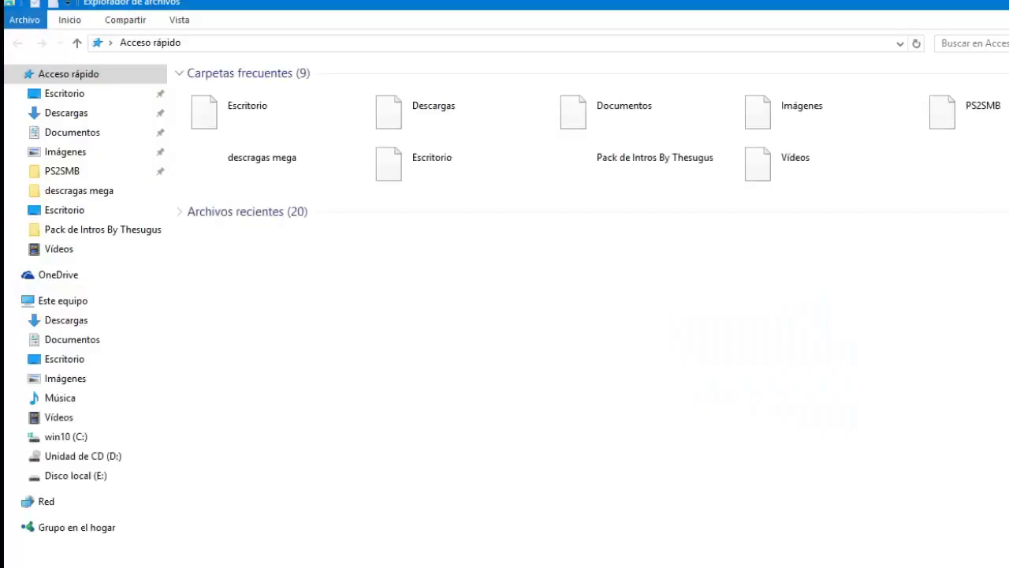
{"action": "left_click", "coordinate": [44, 303]}
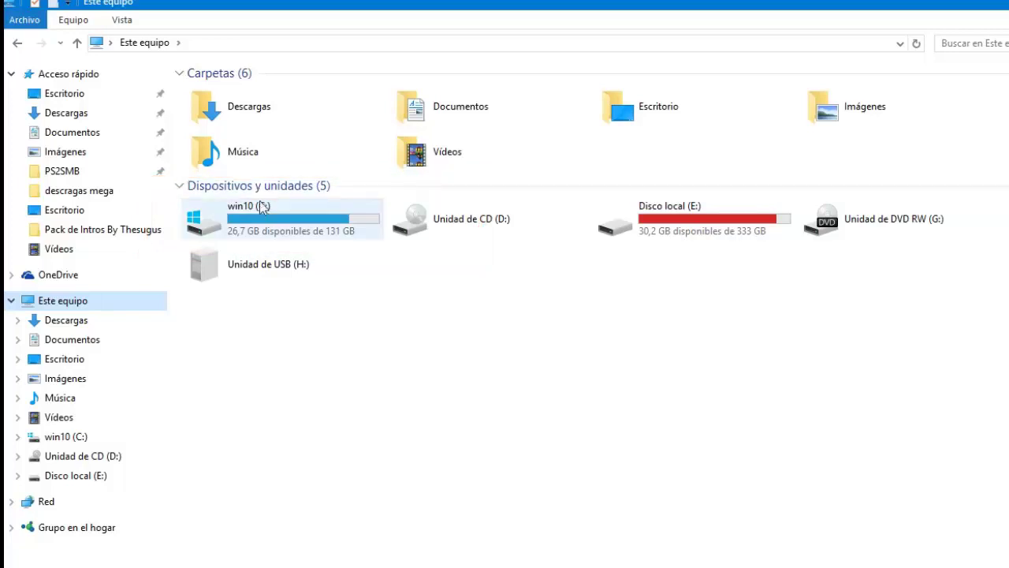
{"action": "double_click", "coordinate": [261, 215]}
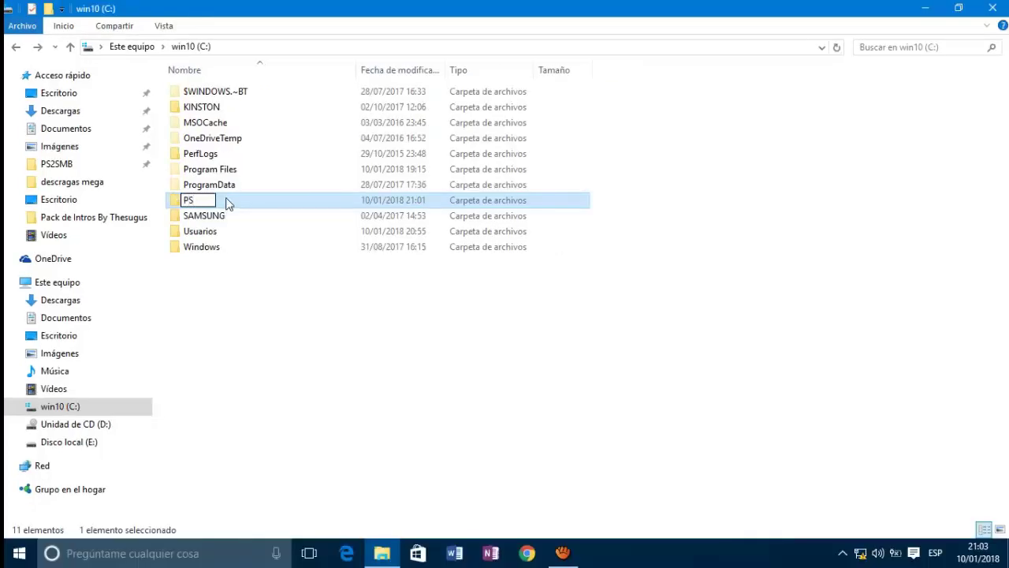
{"action": "type", "text": "2SMS"}
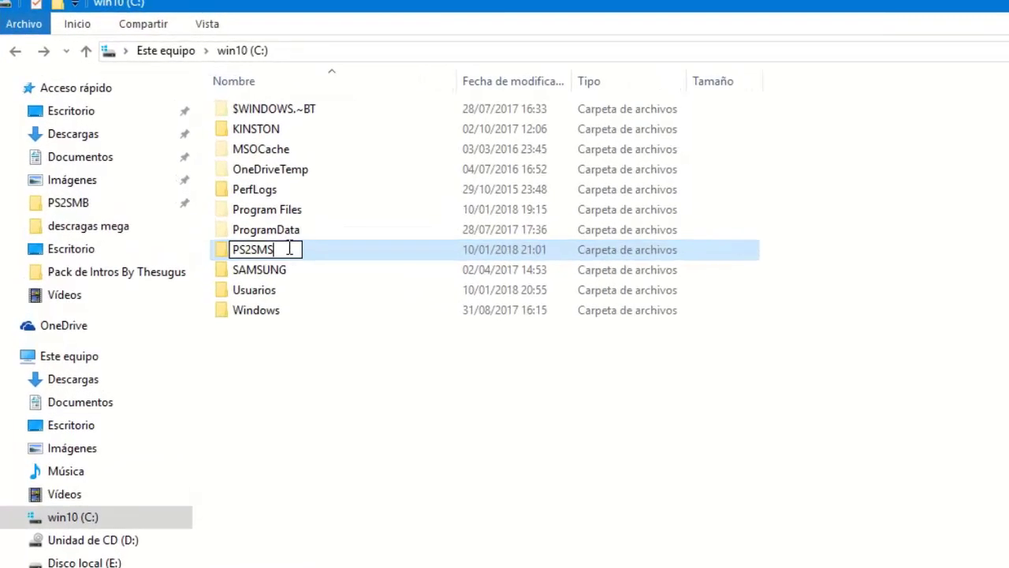
{"action": "key", "text": "BackSpace"}
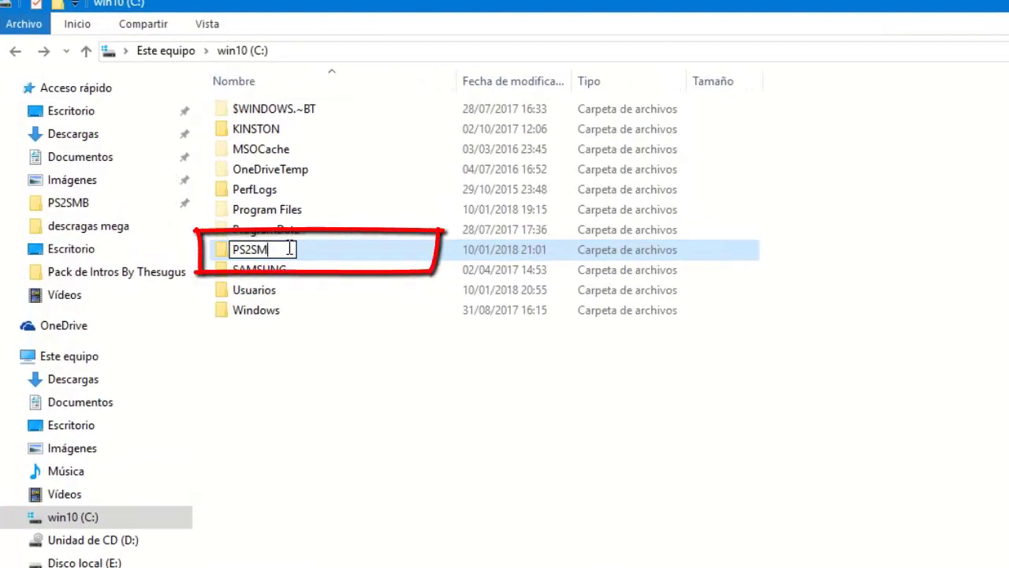
{"action": "type", "text": "B"}
{"action": "left_click", "coordinate": [313, 410]}
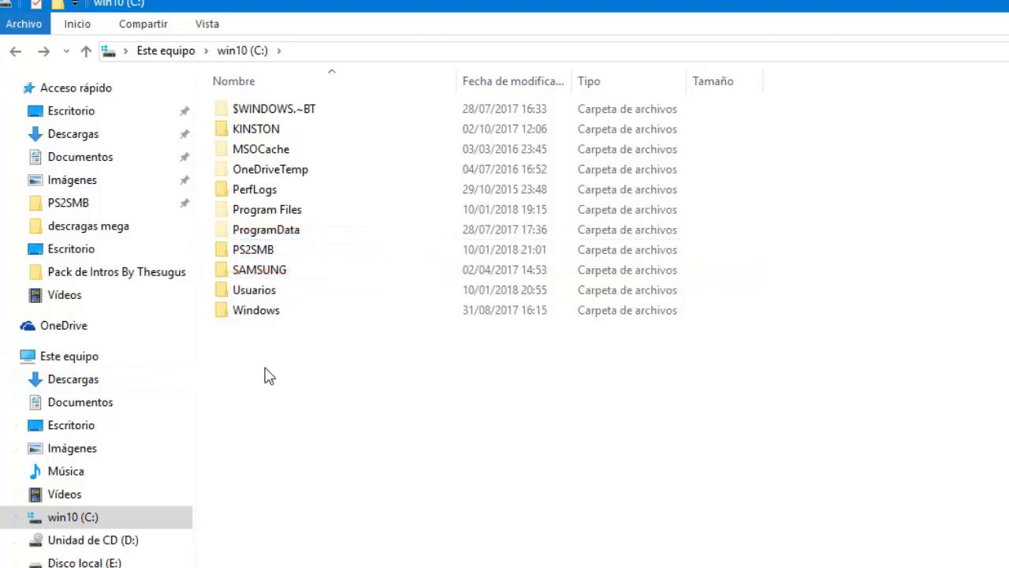
- Start sharing the PS2SMB folder with specific users and add Todos to the people it is shared with
{"action": "left_click", "coordinate": [258, 255]}
{"action": "right_click", "coordinate": [259, 254]}
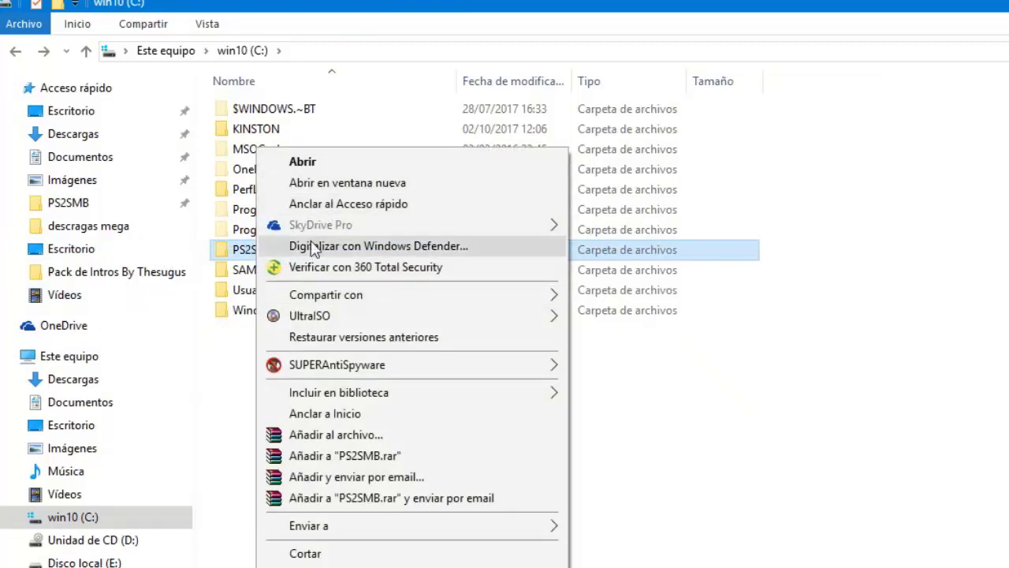
{"action": "mouse_move", "coordinate": [376, 298]}
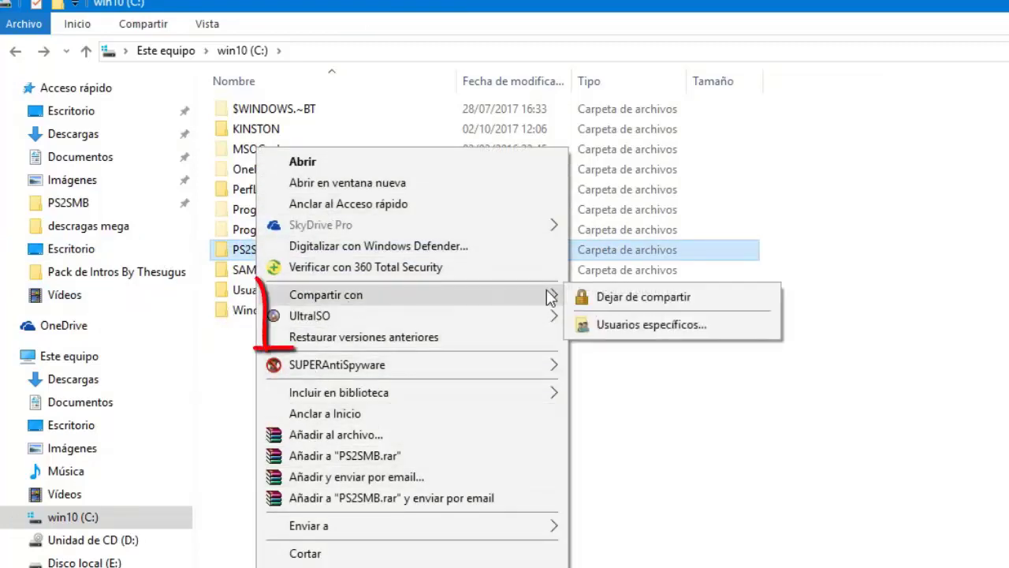
{"action": "left_click", "coordinate": [631, 327]}
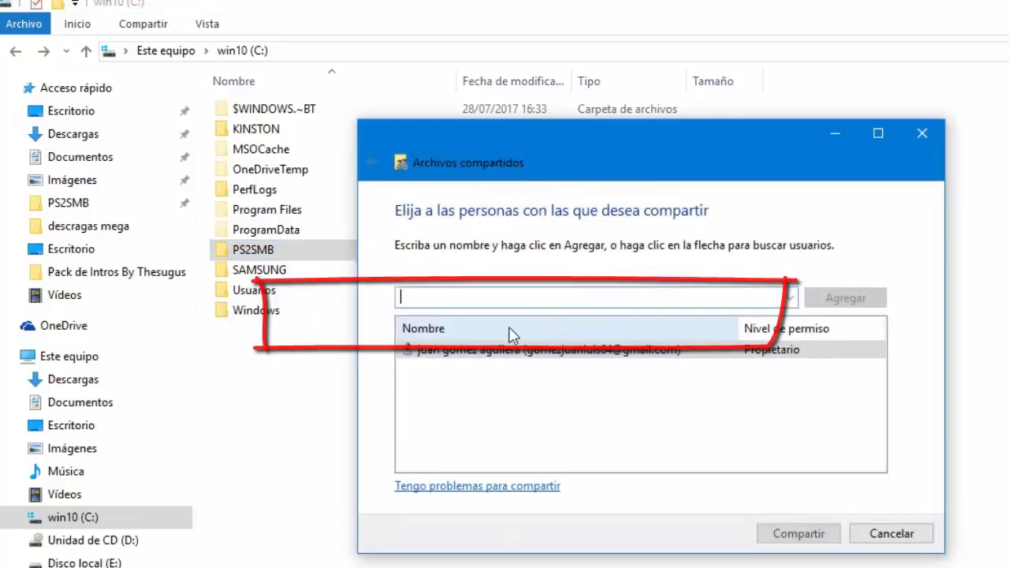
{"action": "left_click", "coordinate": [791, 298]}
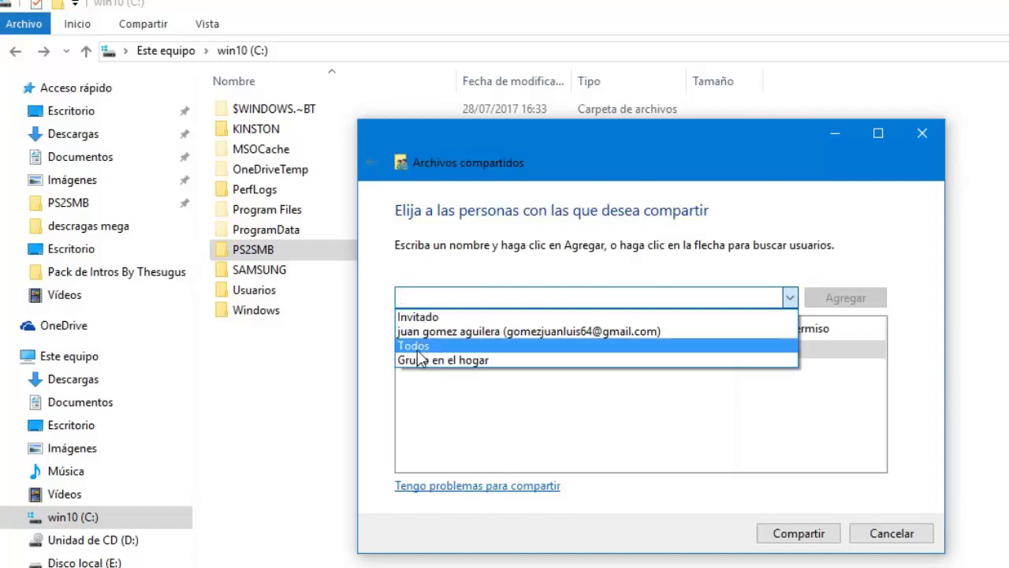
{"action": "left_click", "coordinate": [417, 347]}
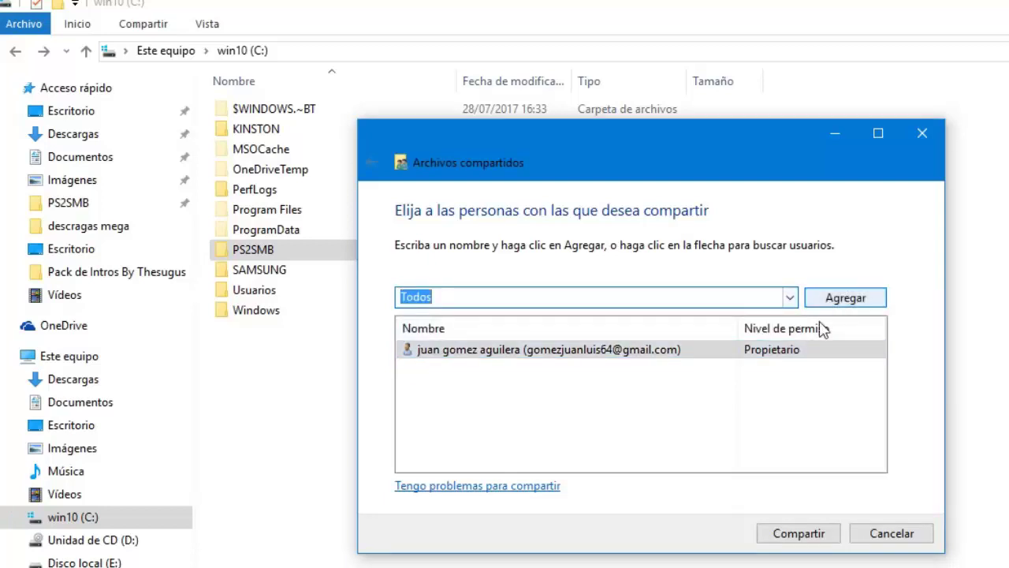
{"action": "left_click", "coordinate": [848, 302]}
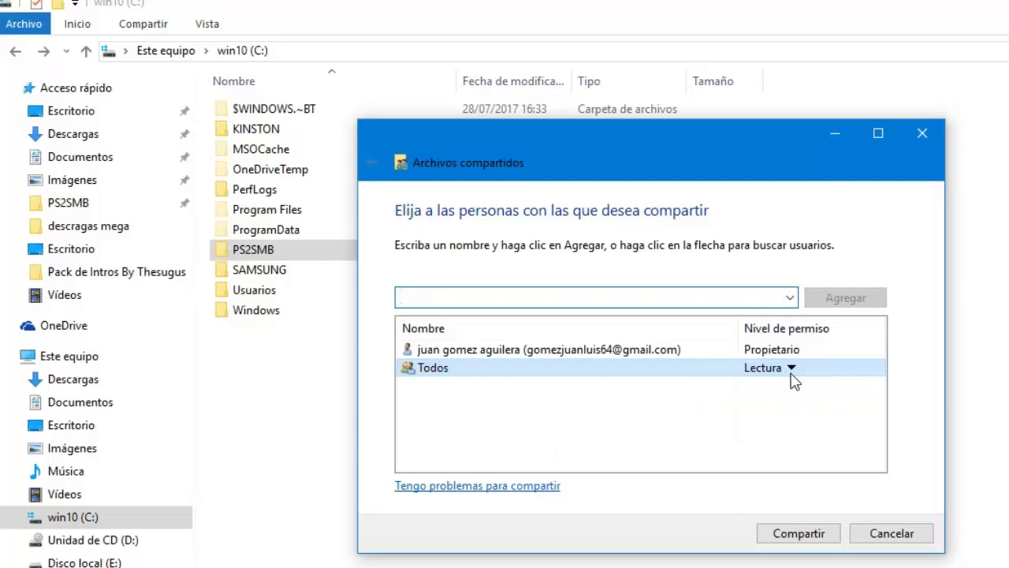
- Give Todos the Lectura y escritura permission level and share the PS2SMB folder
{"action": "left_click", "coordinate": [792, 371]}
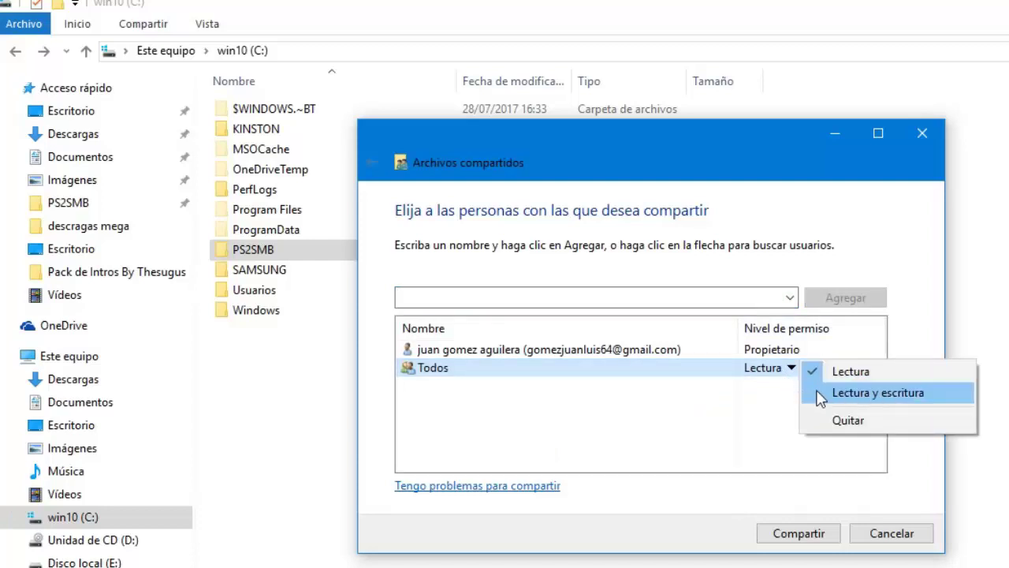
{"action": "left_click", "coordinate": [821, 393]}
{"action": "left_click", "coordinate": [796, 539]}
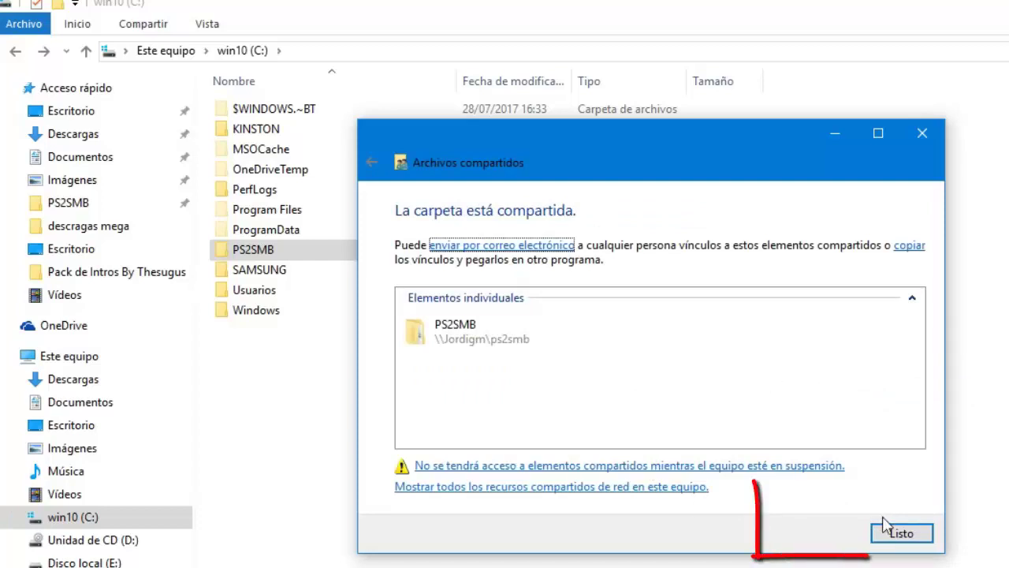
{"action": "left_click", "coordinate": [889, 530]}
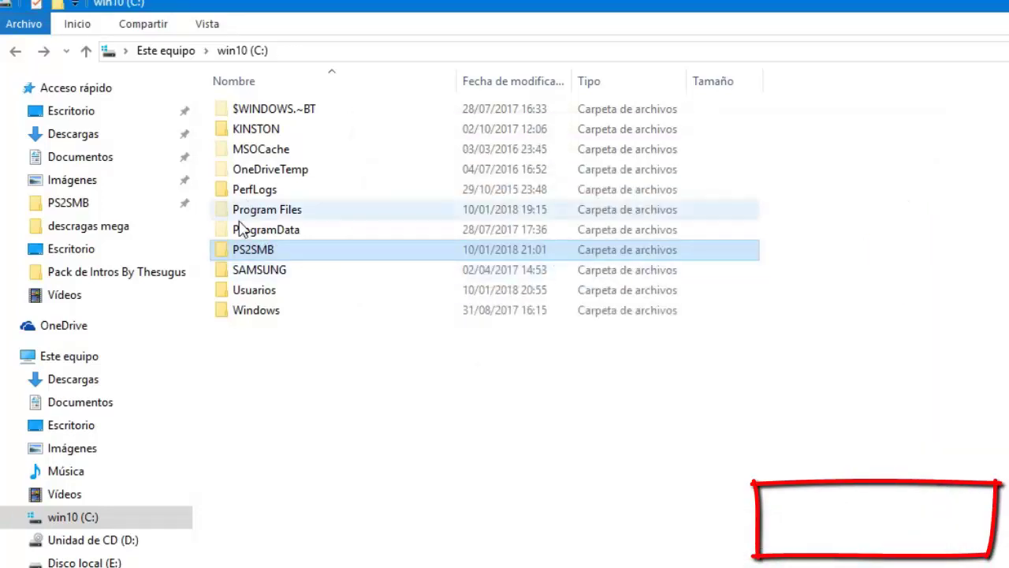
- Check the advanced sharing settings of the PS2SMB folder and the share permissions granted to Todos
{"action": "right_click", "coordinate": [237, 254]}
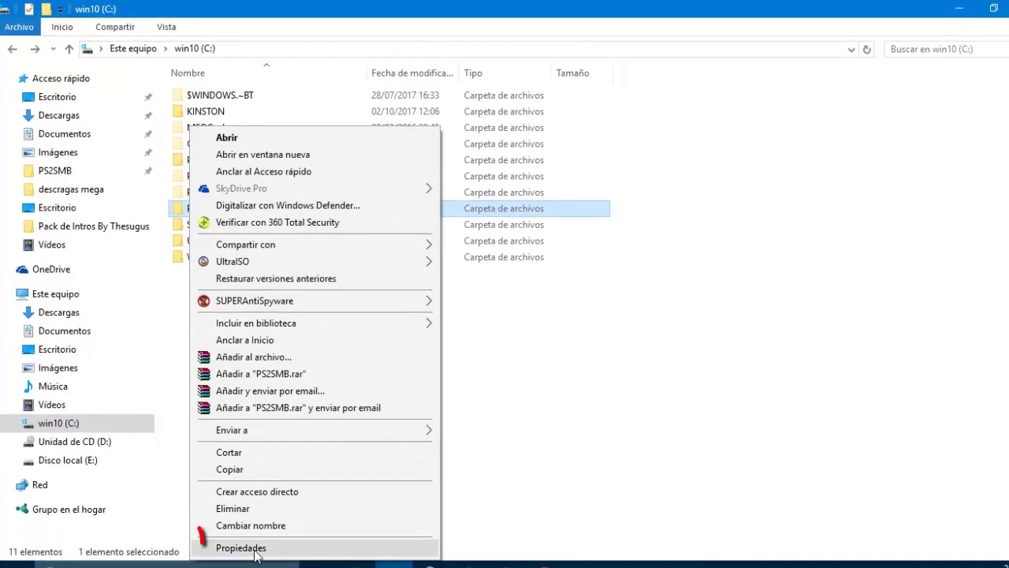
{"action": "left_click", "coordinate": [252, 550]}
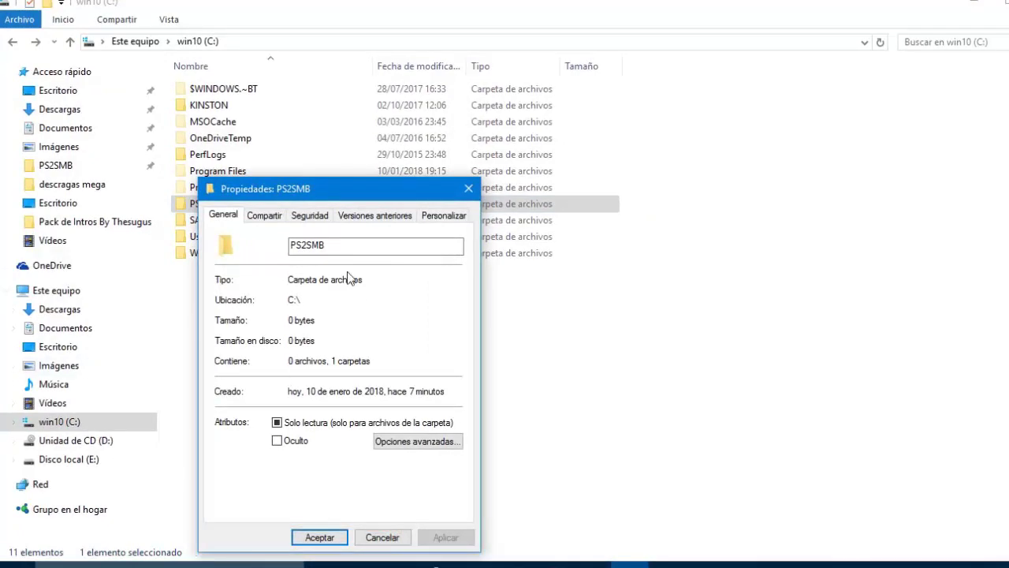
{"action": "left_click", "coordinate": [265, 216]}
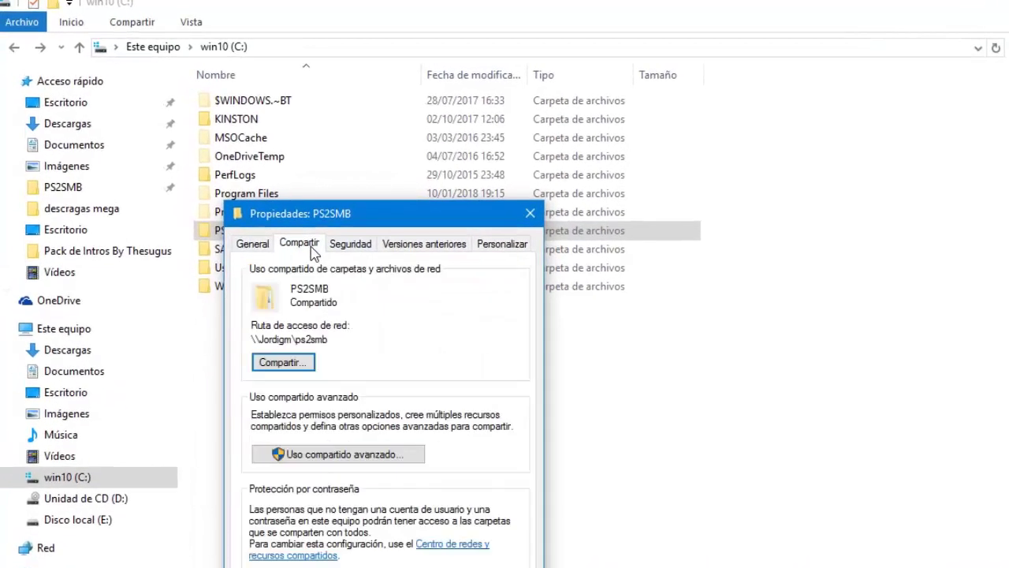
{"action": "left_click", "coordinate": [299, 455]}
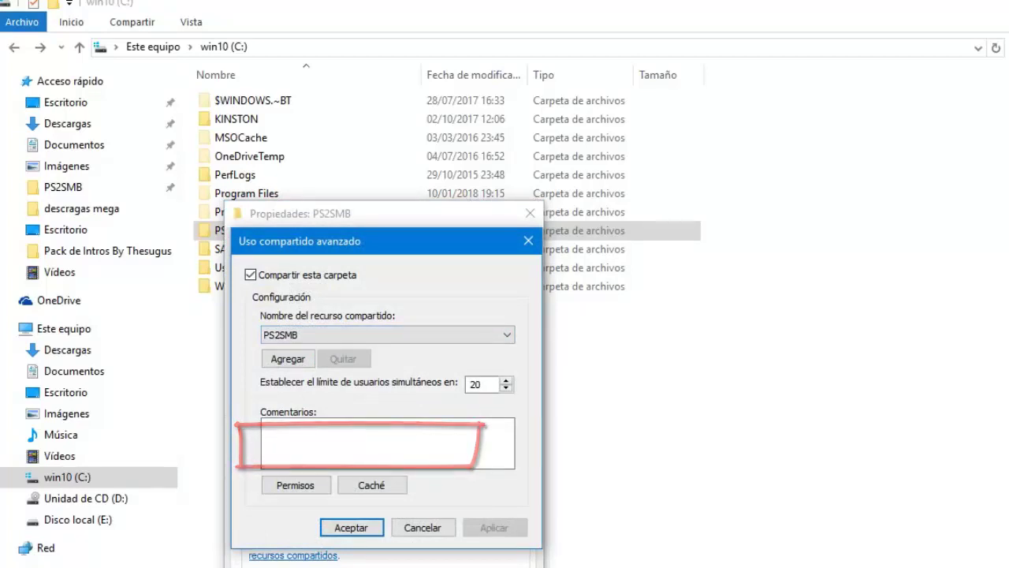
{"action": "left_click", "coordinate": [295, 485]}
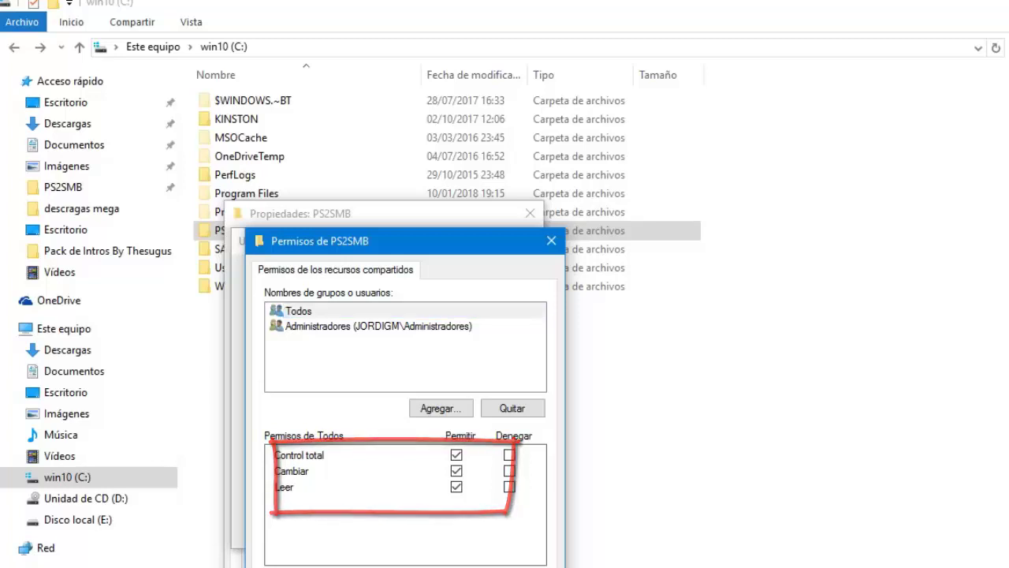
{"action": "key", "text": "Escape"}
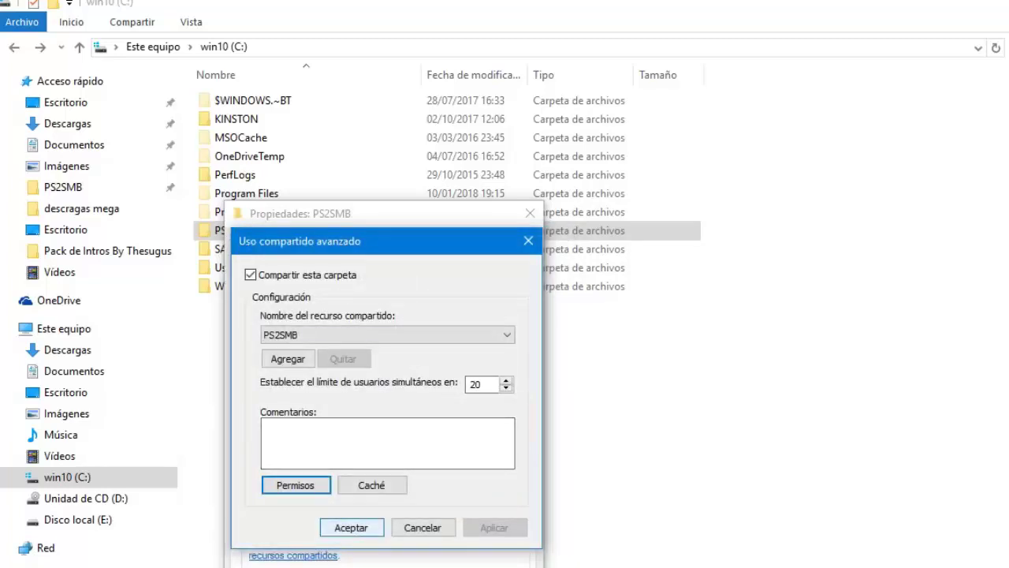
{"action": "left_click", "coordinate": [351, 528]}
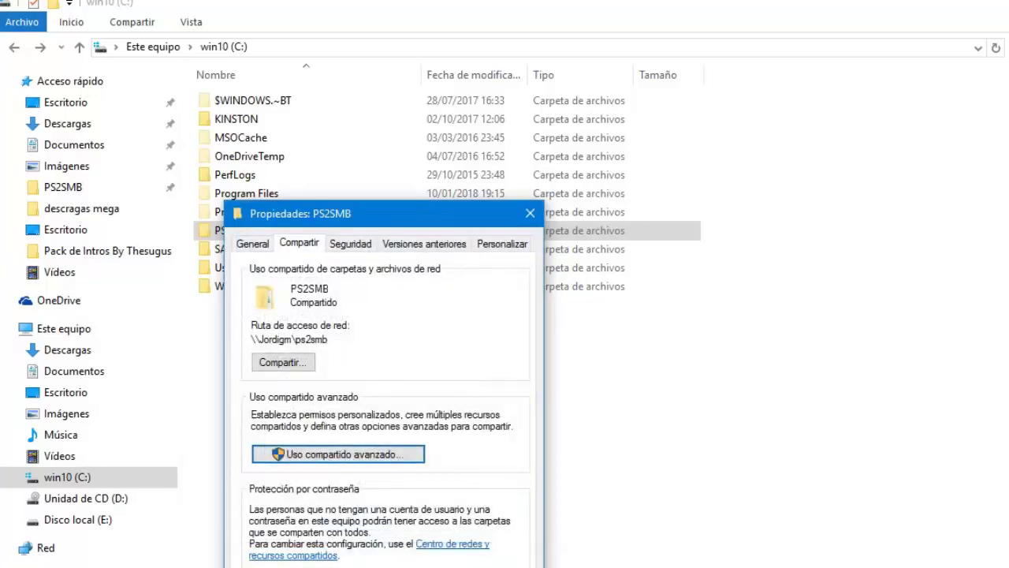
{"action": "key", "text": "Escape"}
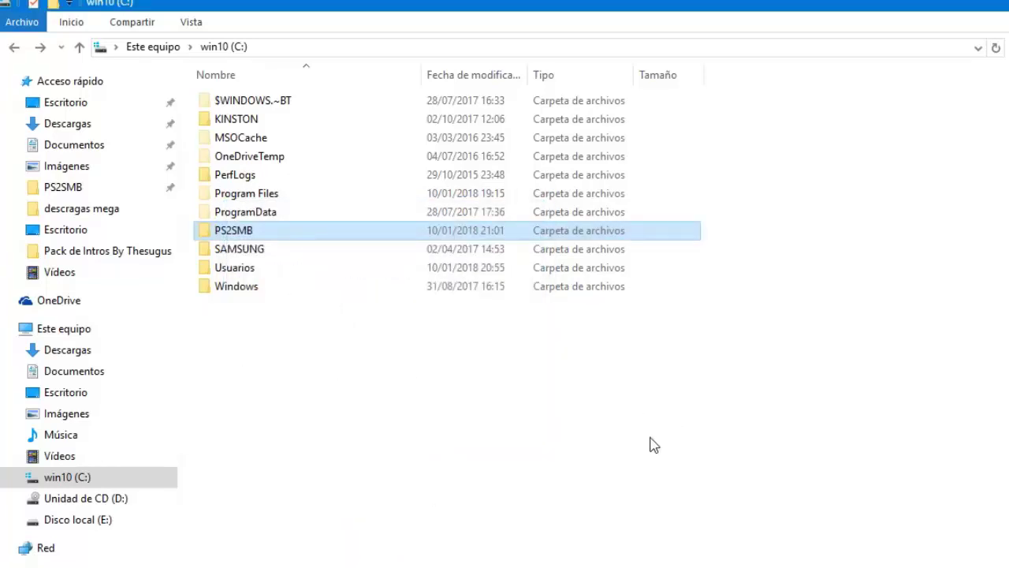
- Check the IP address, subnet mask and gateway in the Ethernet adapter's TCP/IPv4 properties
{"action": "right_click", "coordinate": [859, 555]}
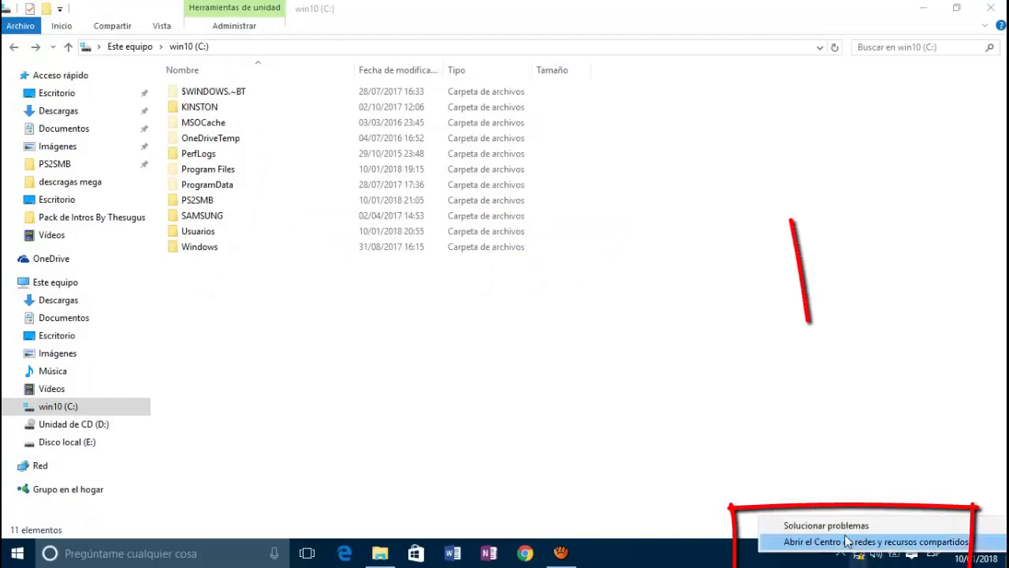
{"action": "left_click", "coordinate": [795, 543]}
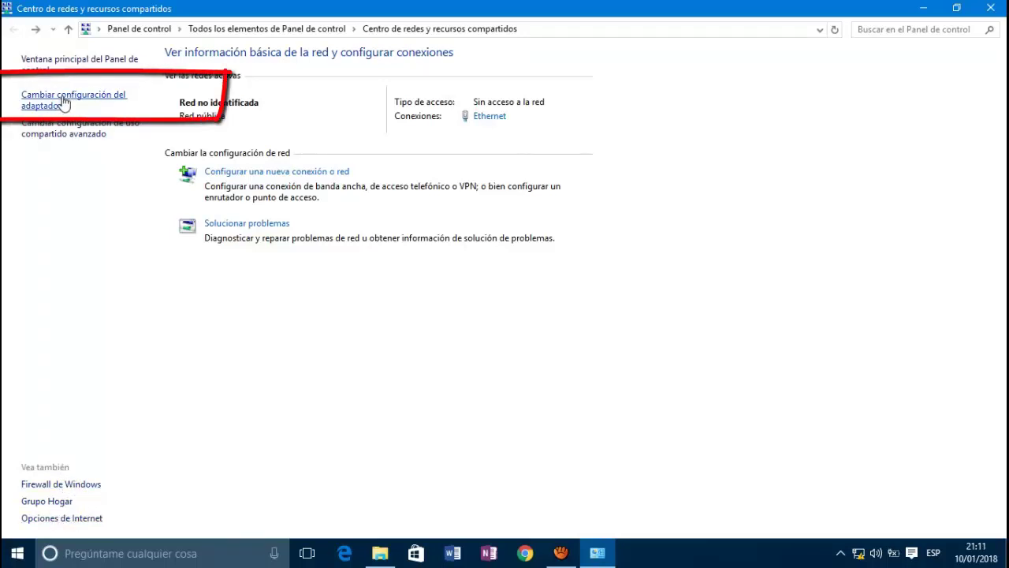
{"action": "left_click", "coordinate": [63, 105]}
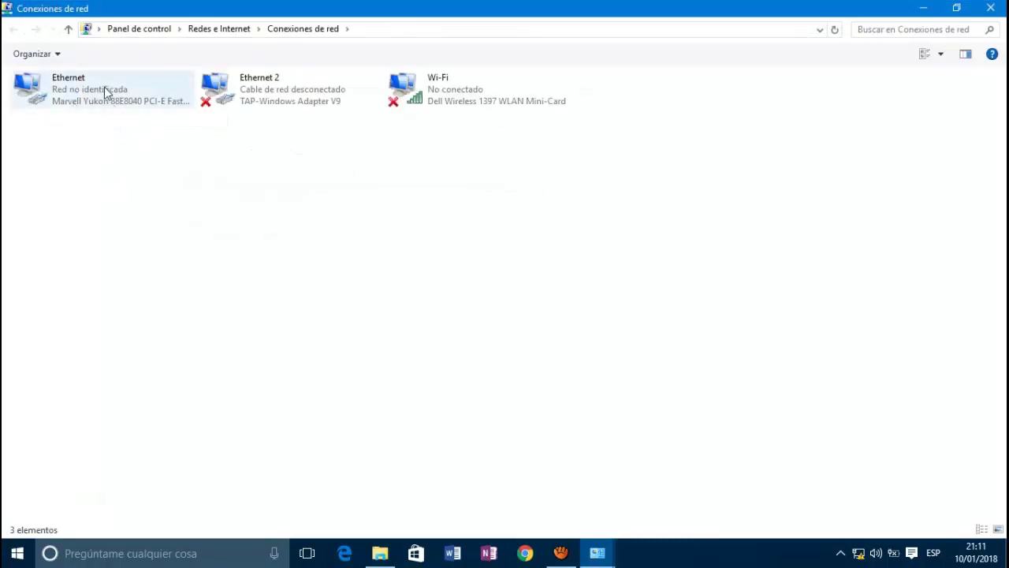
{"action": "right_click", "coordinate": [105, 90]}
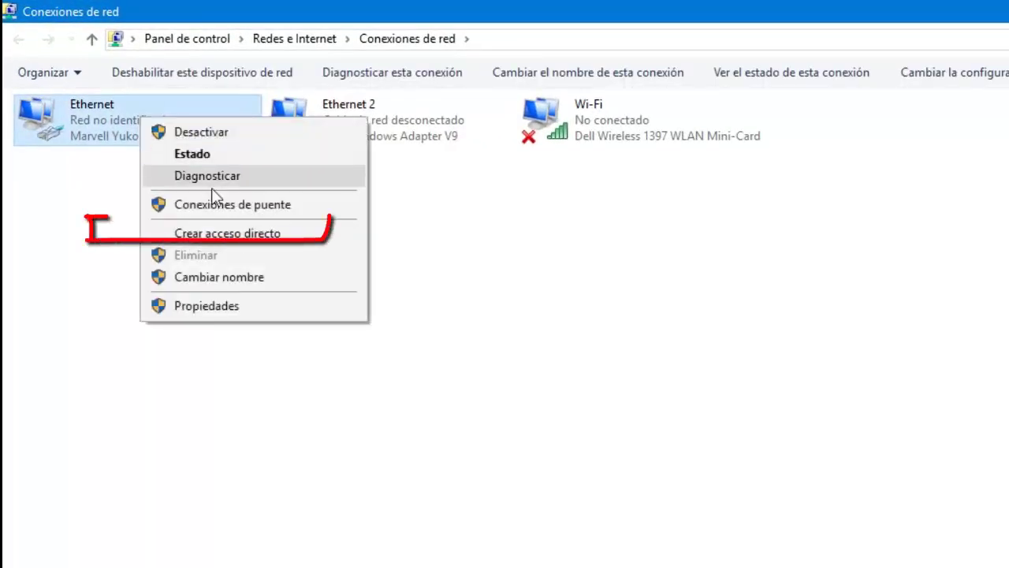
{"action": "left_click", "coordinate": [207, 306]}
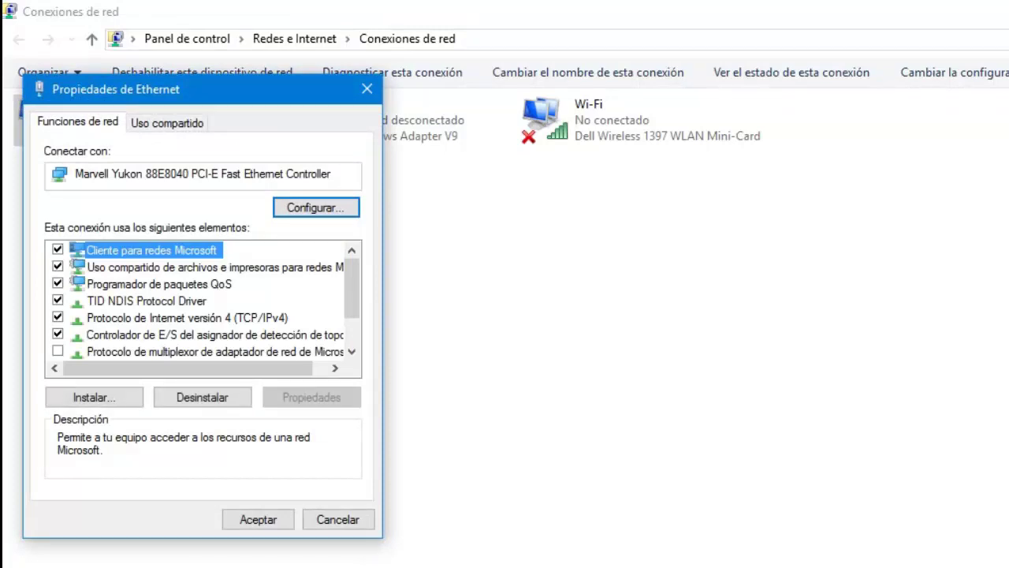
{"action": "left_click", "coordinate": [172, 291]}
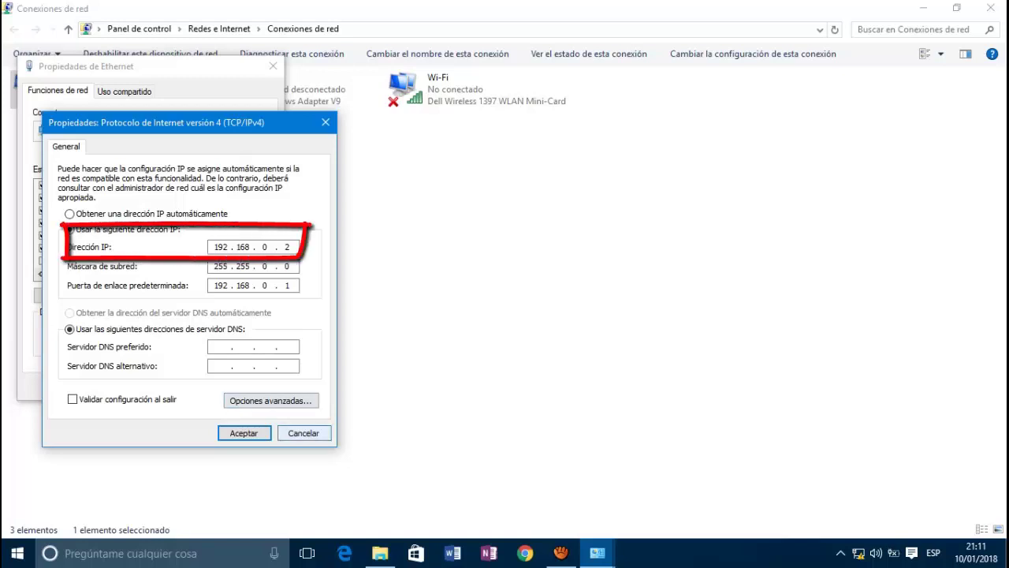
{"action": "key", "text": "Return"}
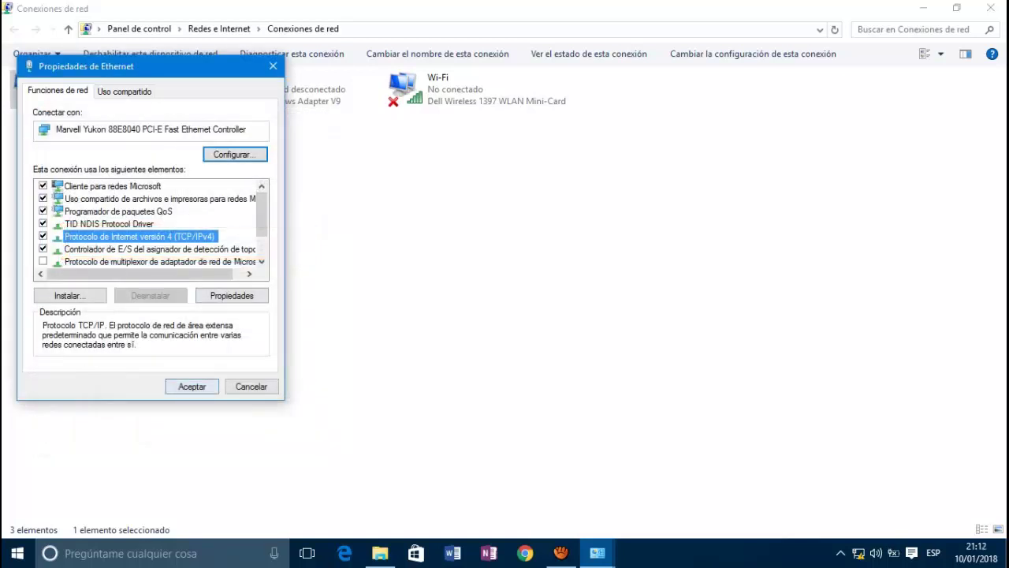
{"action": "left_click", "coordinate": [251, 386]}
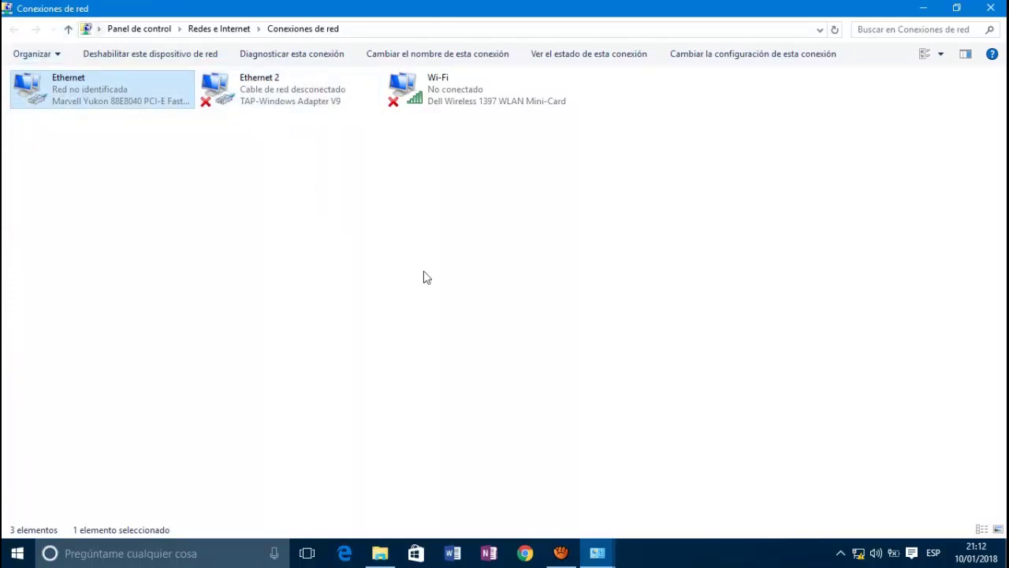
{"action": "left_click", "coordinate": [980, 8]}
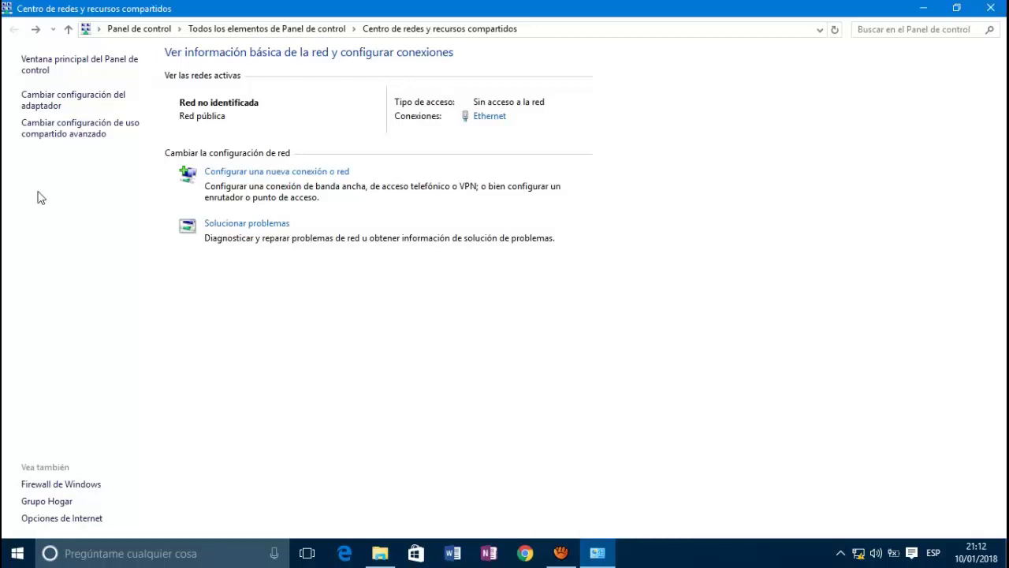
- Review the advanced sharing options for the guest or public profile and for all networks
{"action": "left_click", "coordinate": [70, 133]}
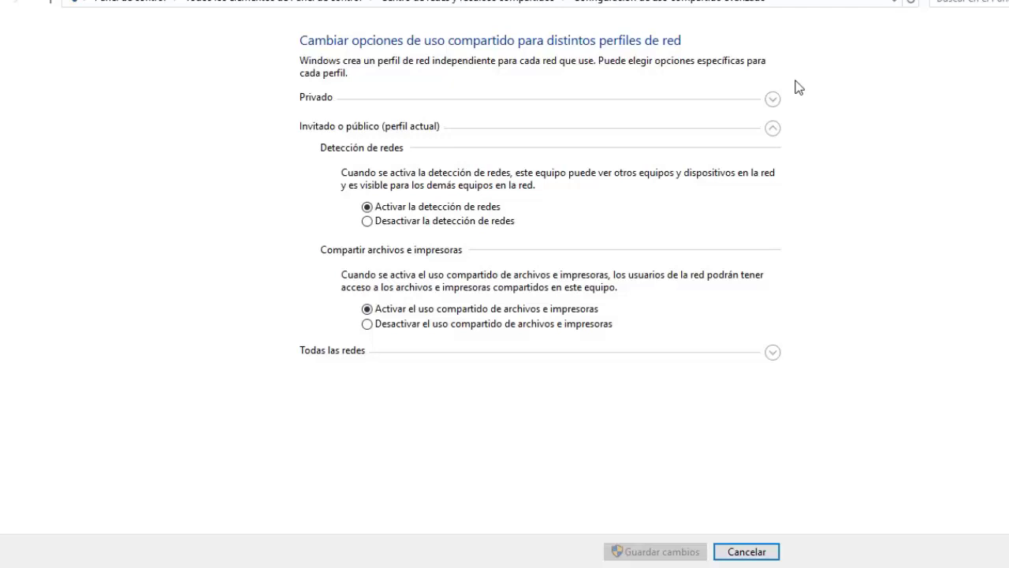
{"action": "left_click", "coordinate": [771, 130]}
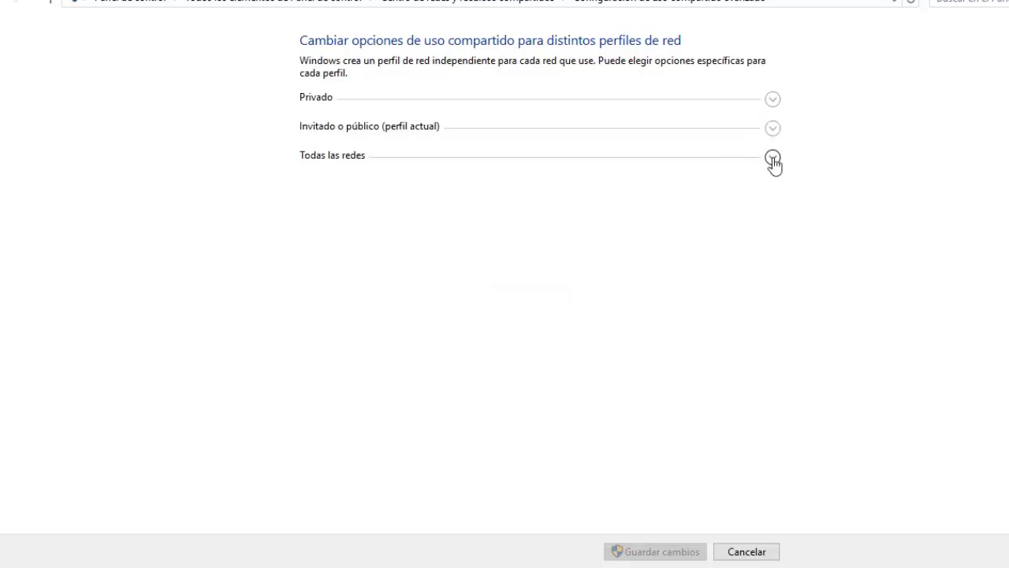
{"action": "left_click", "coordinate": [772, 158]}
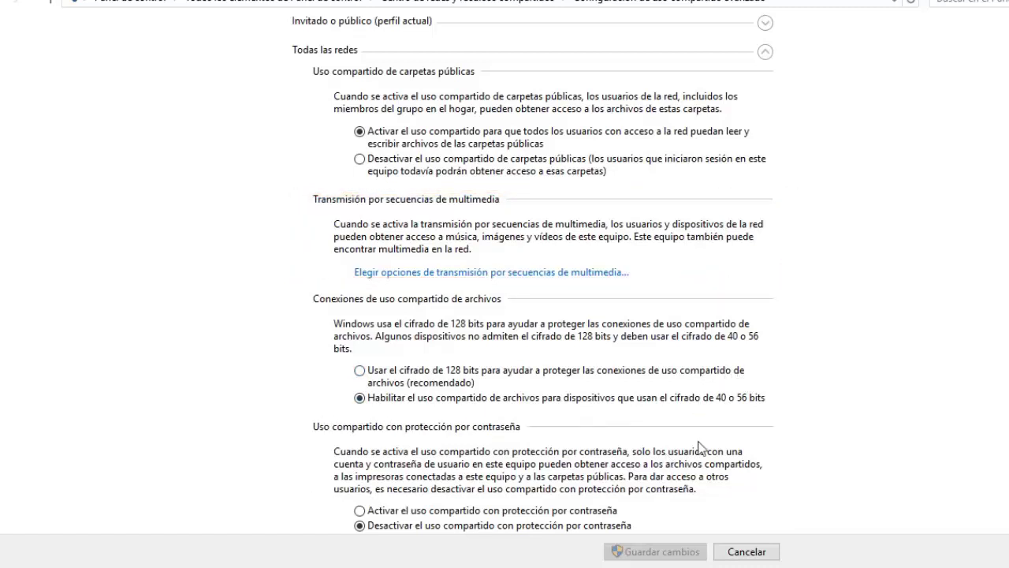
- Check the password-protected sharing setting for all networks and leave the advanced sharing settings without saving
{"action": "scroll", "coordinate": [1001, 377], "scroll_direction": "down", "scroll_amount": 1}
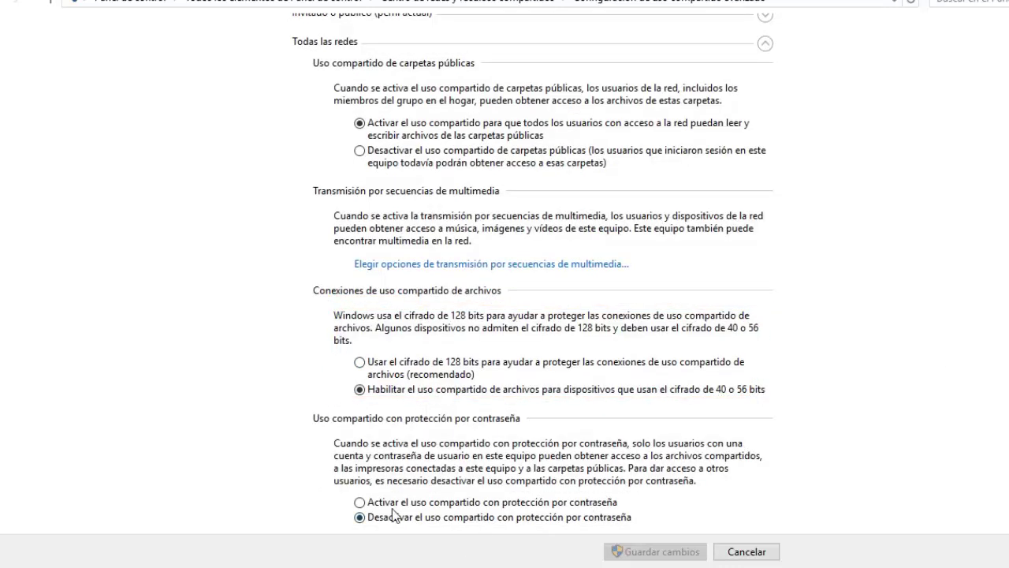
{"action": "left_click", "coordinate": [747, 552]}
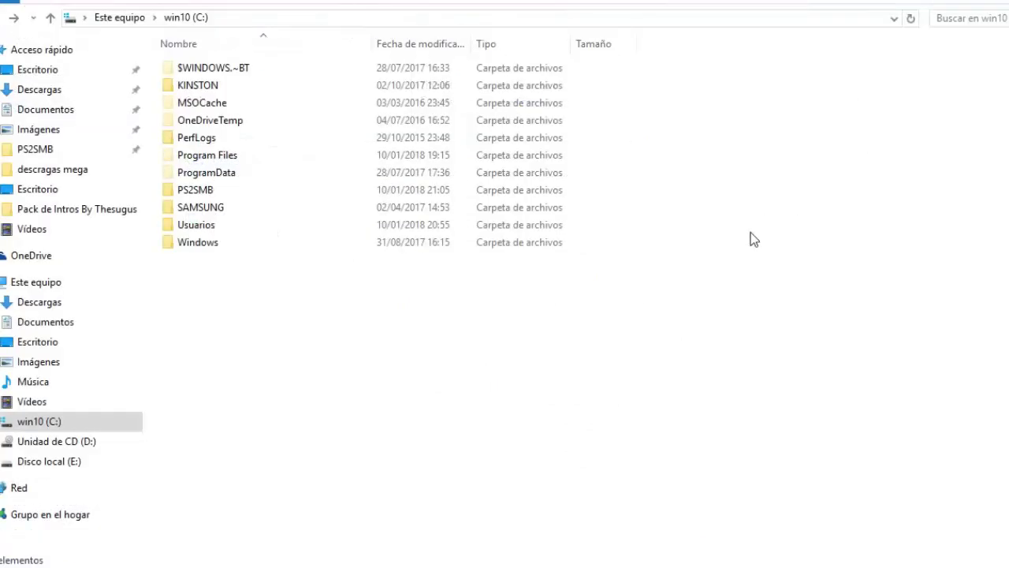
- Open the advanced settings of the Windows Firewall from the Network and Sharing Center
{"action": "right_click", "coordinate": [861, 553]}
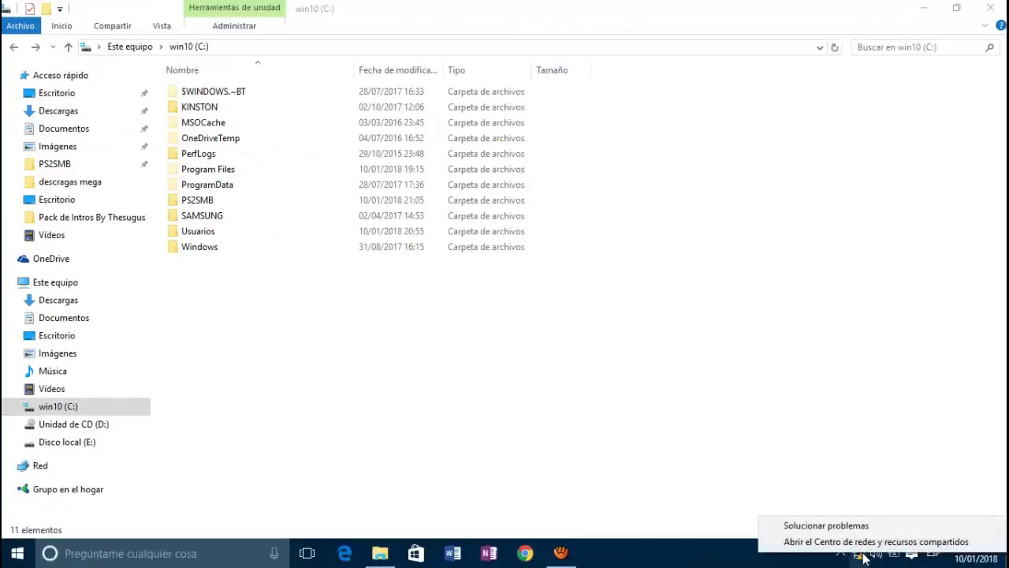
{"action": "left_click", "coordinate": [795, 544]}
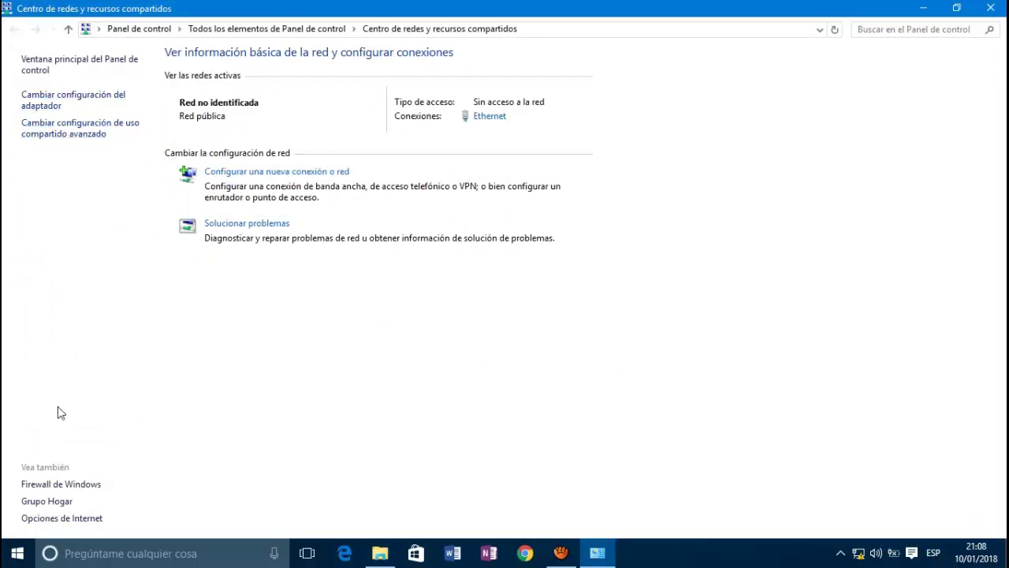
{"action": "left_click", "coordinate": [84, 485]}
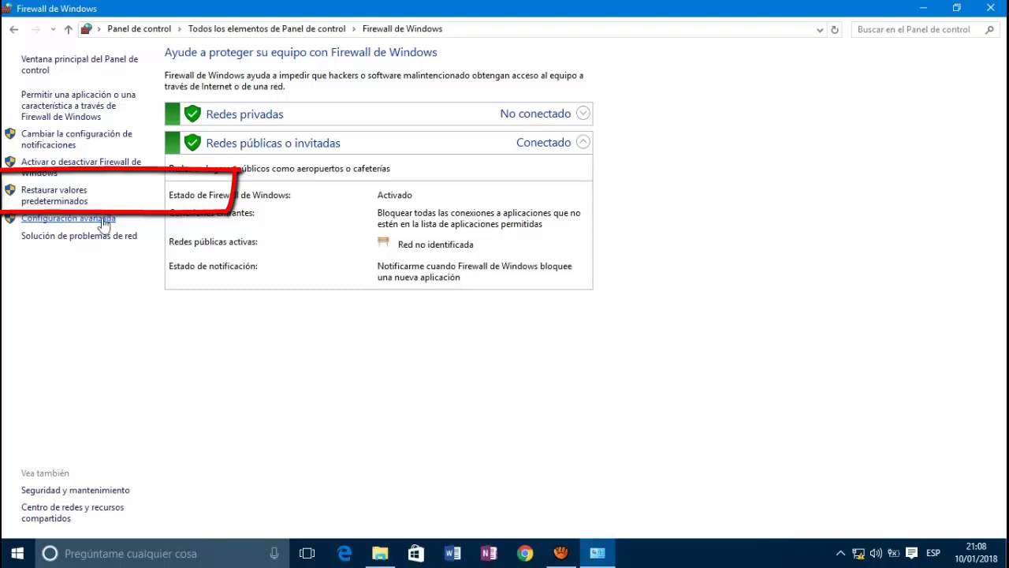
{"action": "left_click", "coordinate": [102, 221]}
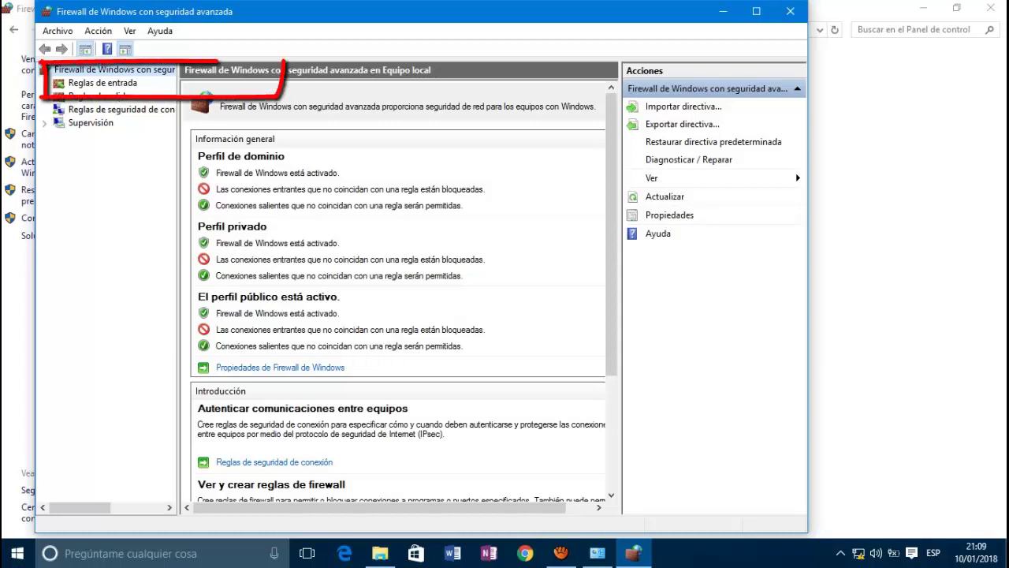
- Start a new inbound firewall rule of type Puerto for TCP with specific local port 445
{"action": "left_click", "coordinate": [102, 83]}
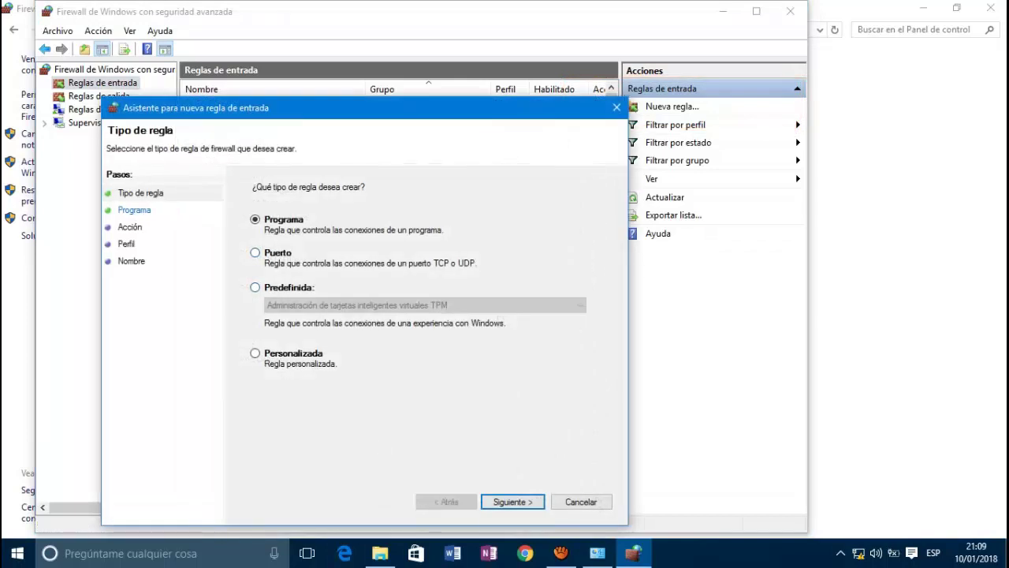
{"action": "left_click", "coordinate": [255, 252]}
{"action": "key", "text": "Return"}
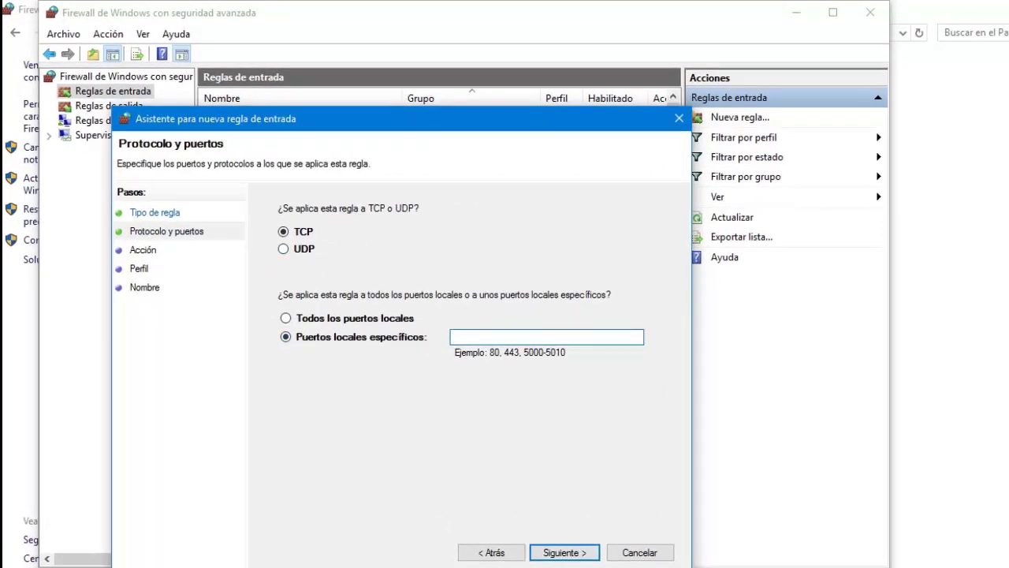
{"action": "type", "text": "445"}
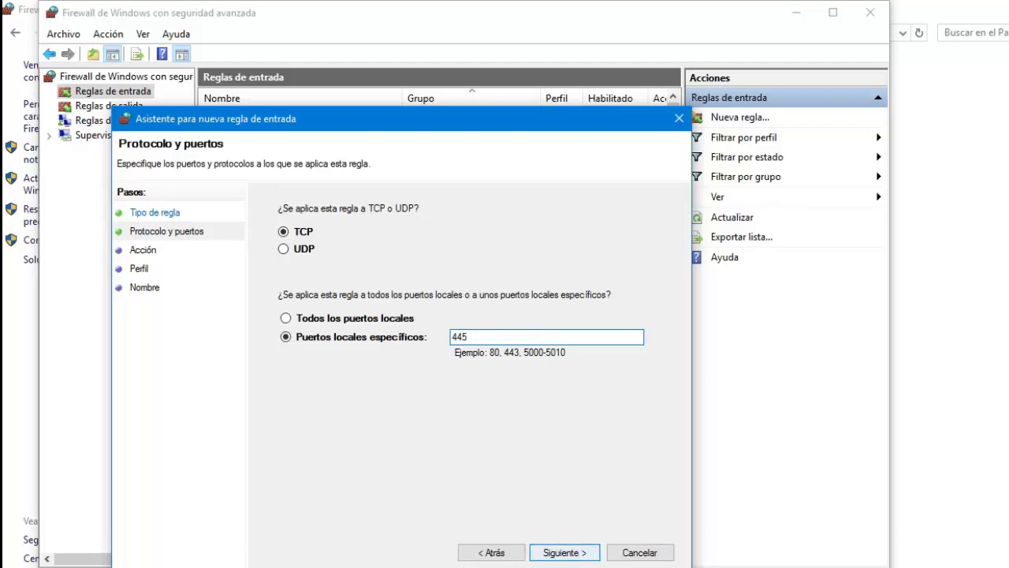
{"action": "key", "text": "Return"}
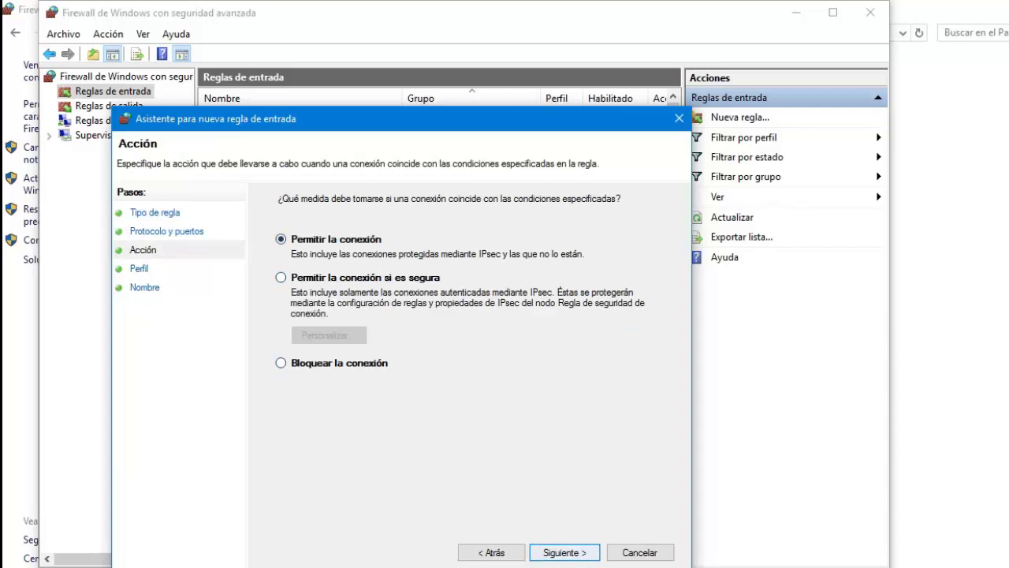
- Allow the connection on the domain, private and public profiles, and finish the inbound rule with the name ENTRADA PS2
{"action": "key", "text": "Return"}
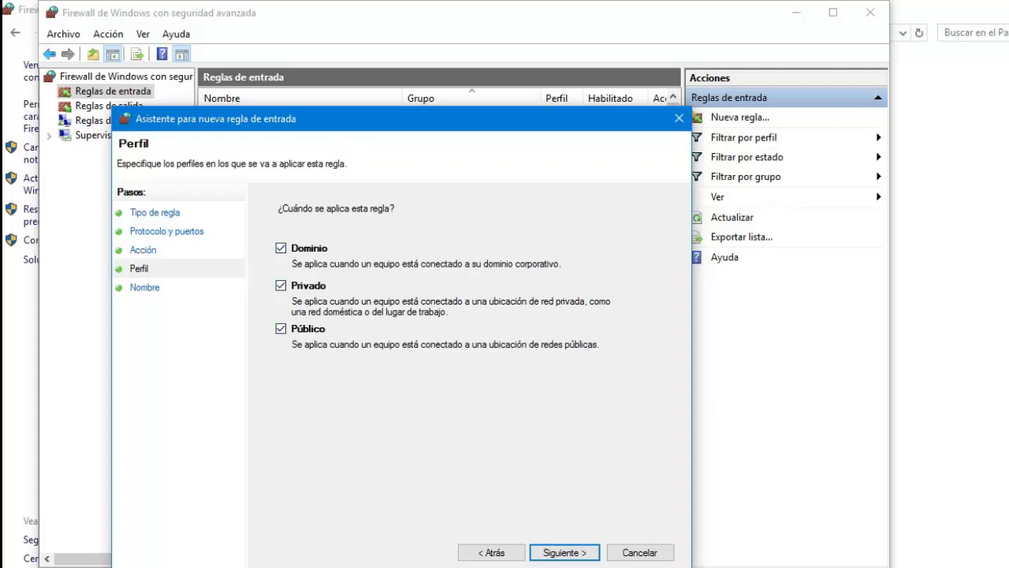
{"action": "key", "text": "Return"}
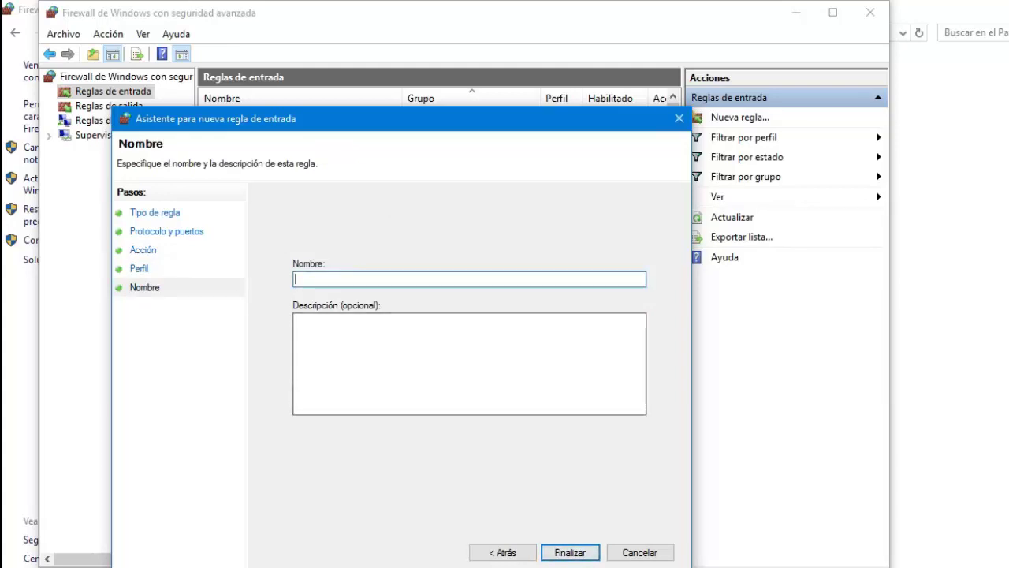
{"action": "type", "text": "ENTRADA"}
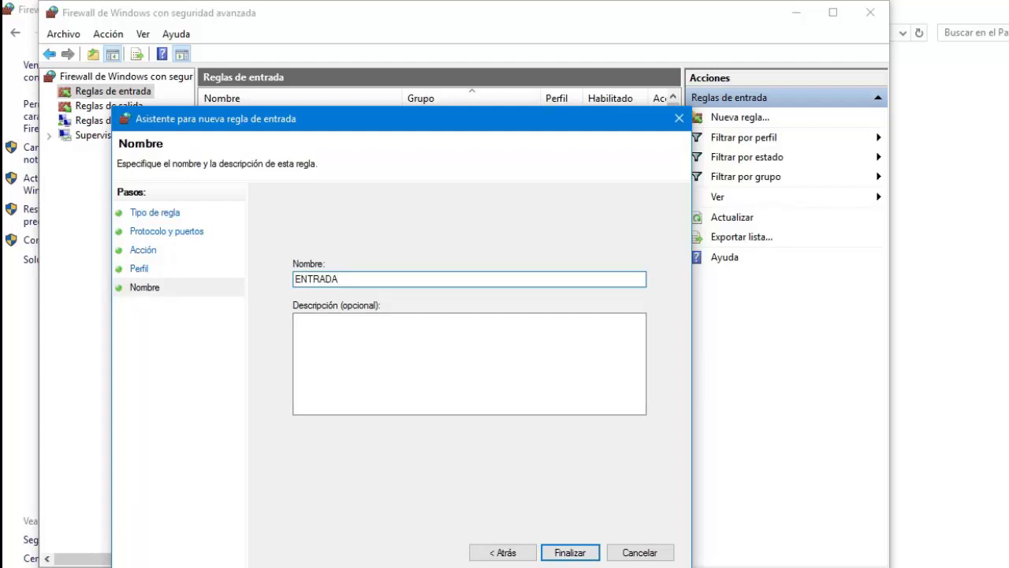
{"action": "type", "text": " PS2"}
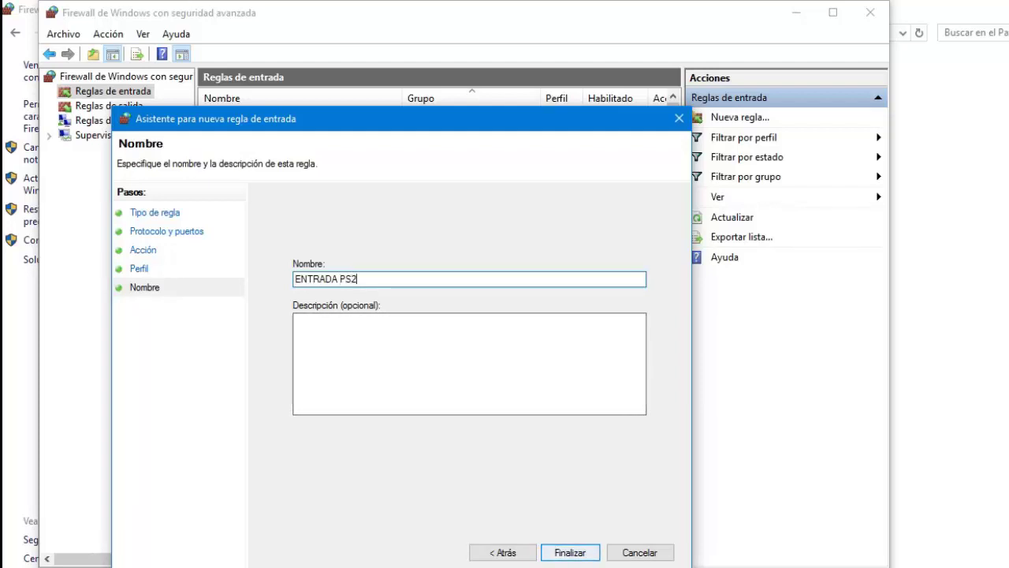
{"action": "key", "text": "Return"}
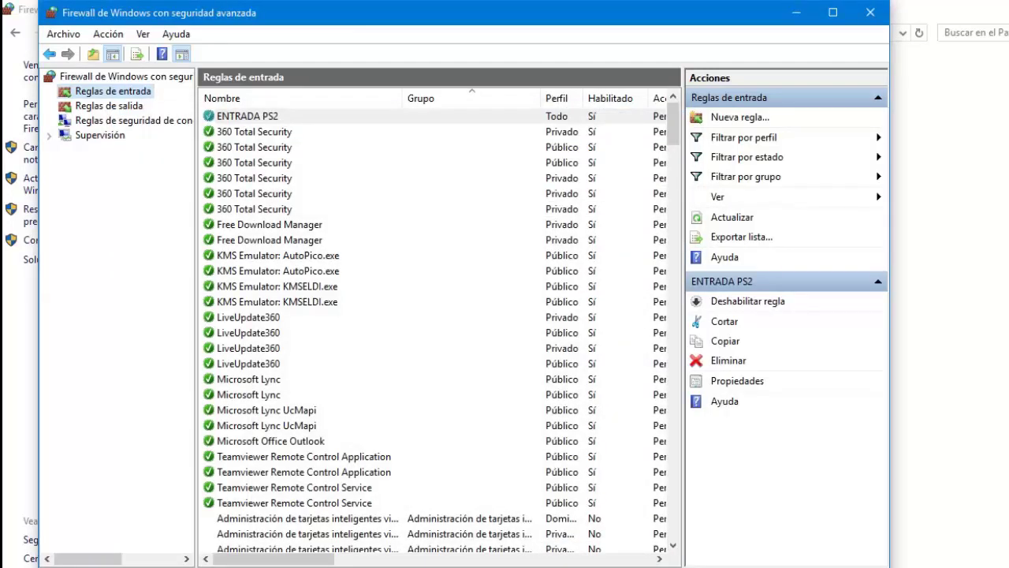
- Start a new outbound firewall rule of type Puerto for TCP with specific remote port 445
{"action": "left_click", "coordinate": [109, 105]}
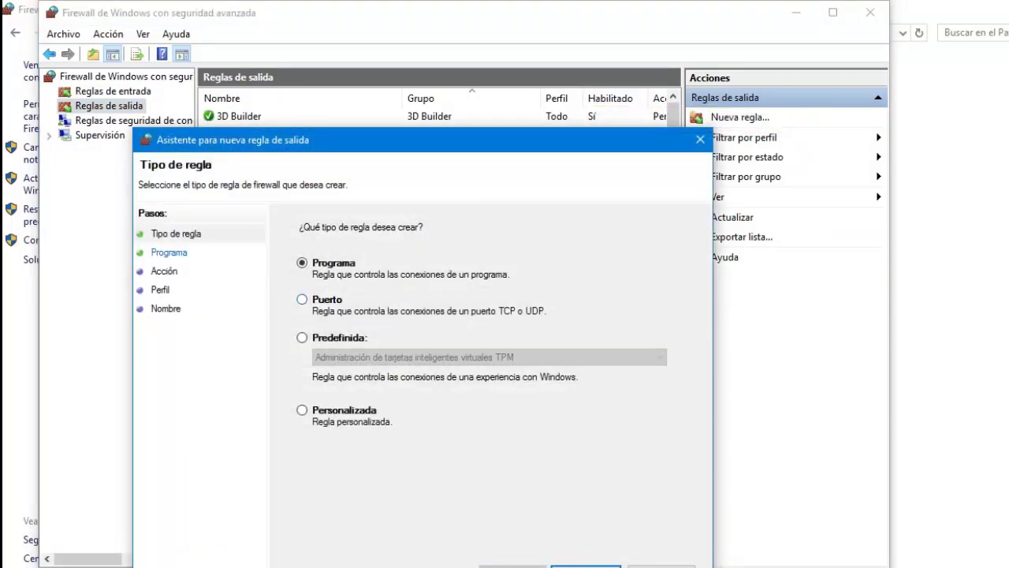
{"action": "left_click", "coordinate": [302, 299]}
{"action": "key", "text": "Return"}
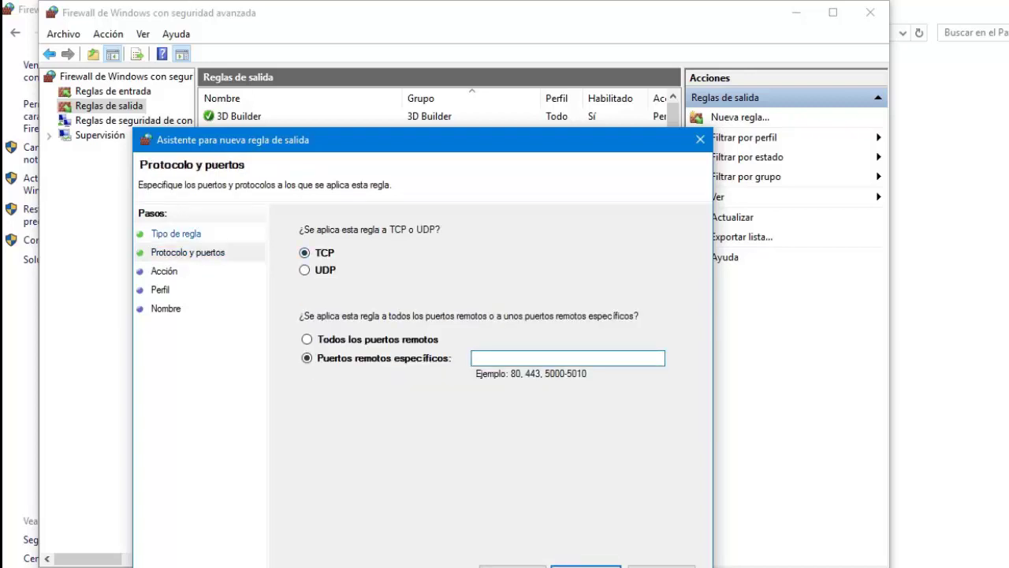
{"action": "type", "text": "445"}
{"action": "key", "text": "Return"}
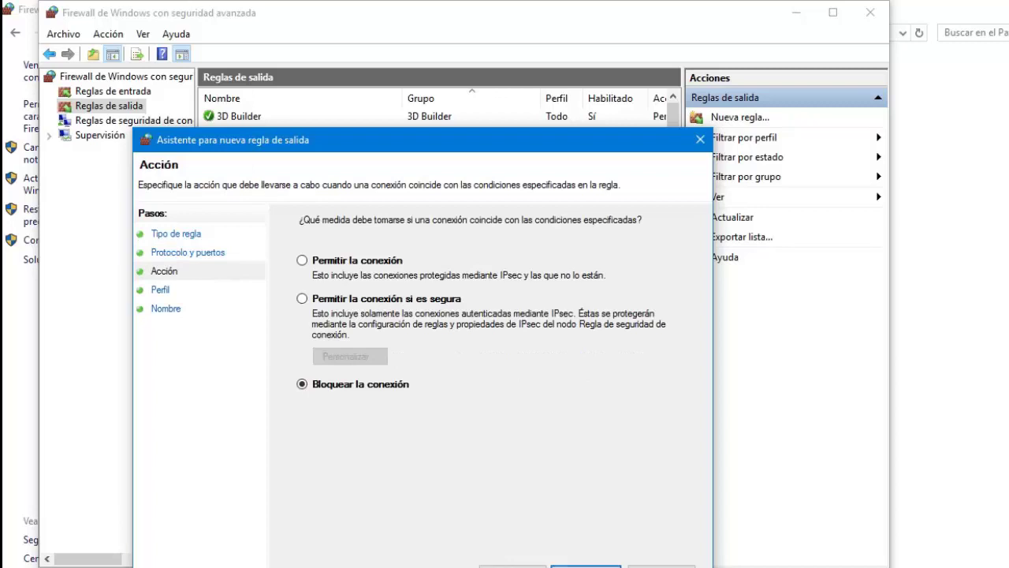
- Set the outbound rule to Permitir la conexión on all three profiles and finish it with the name SALIDA PS2
{"action": "left_click", "coordinate": [302, 259]}
{"action": "key", "text": "Return"}
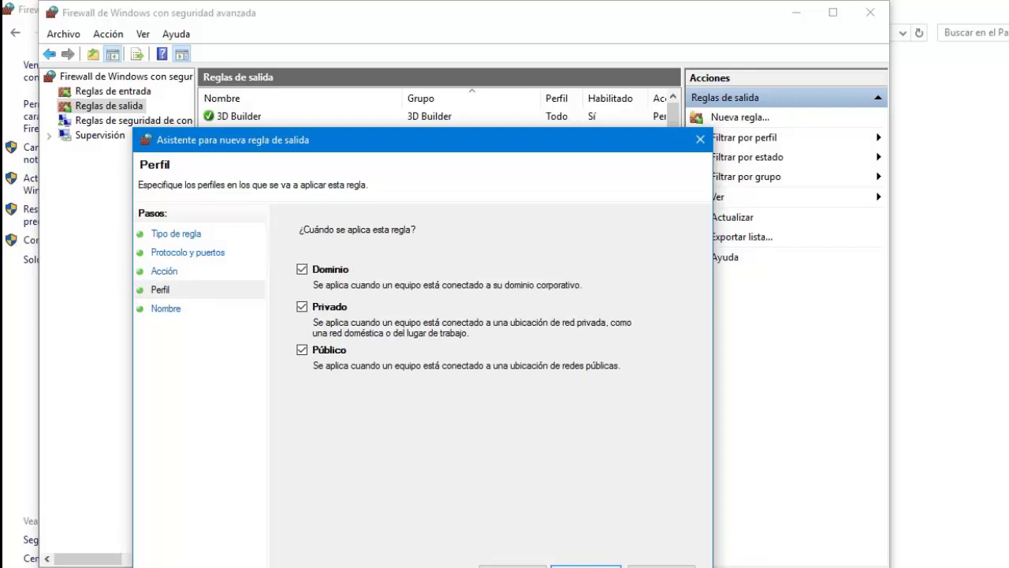
{"action": "key", "text": "Return"}
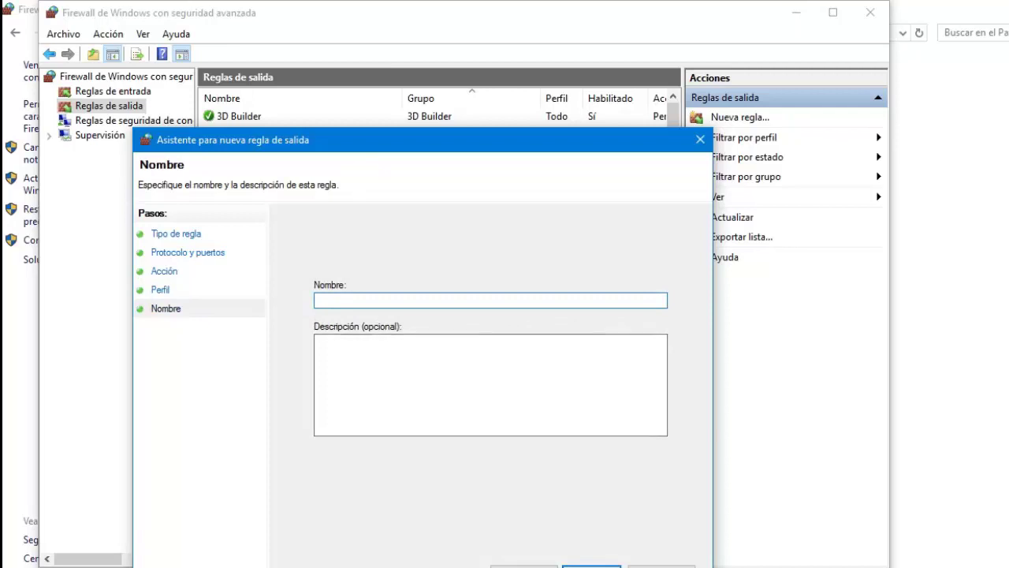
{"action": "type", "text": "SALIDA PS2"}
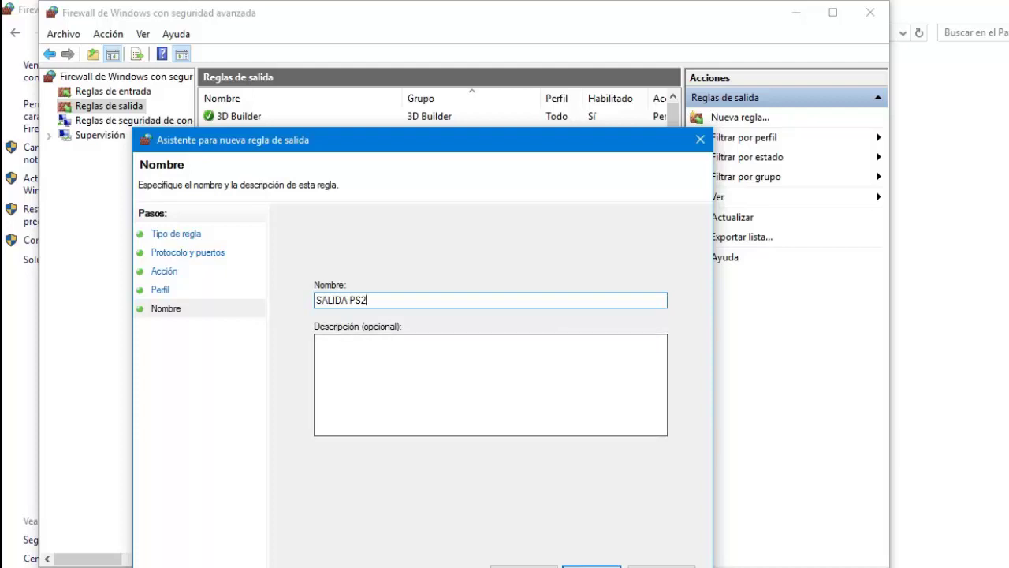
{"action": "key", "text": "Return"}
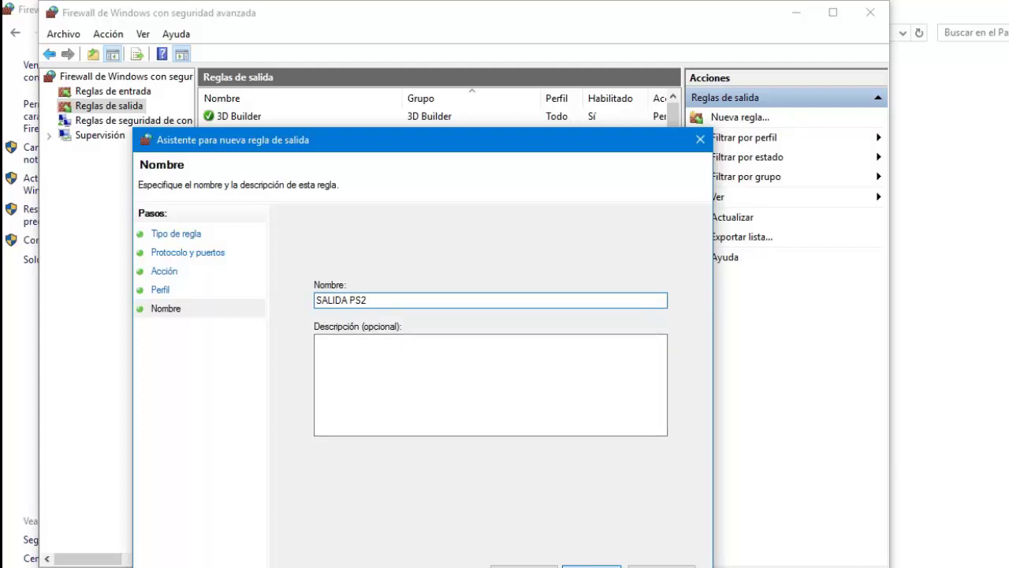